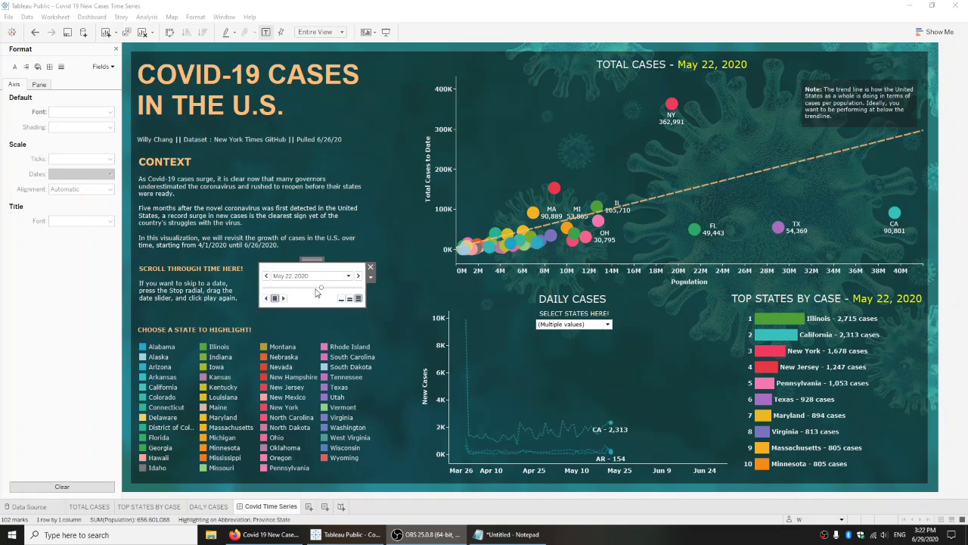
Set the dashboard date to April 30, 2020 and play the timeline animation, stopping it at May 20, 2020
{"action": "left_click", "coordinate": [319, 293]}
{"action": "left_click_drag", "start_coordinate": [319, 293], "coordinate": [298, 291]}
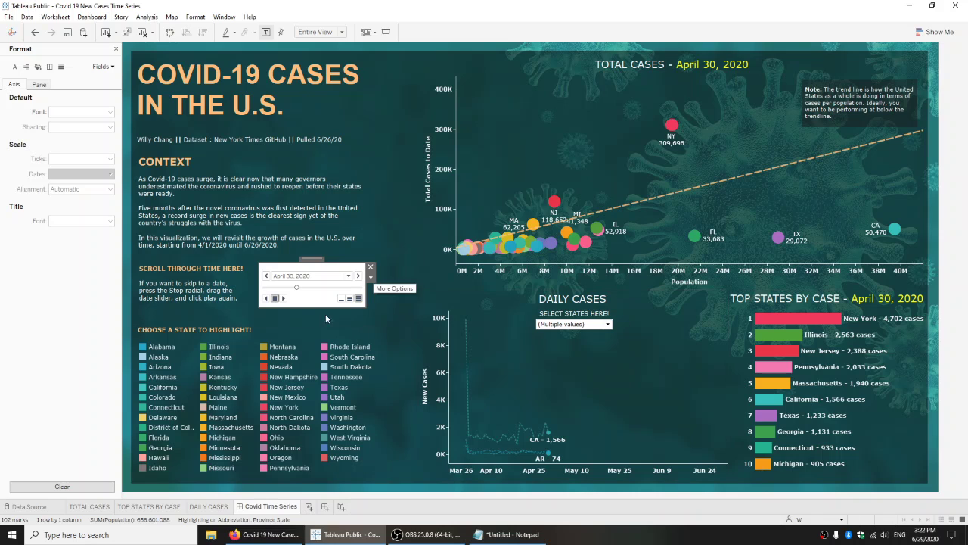
{"action": "left_click", "coordinate": [283, 298]}
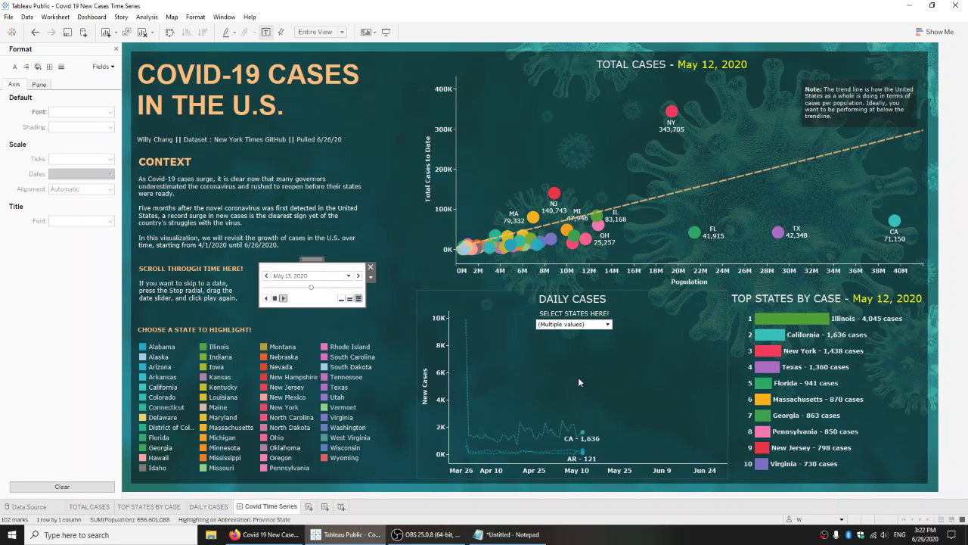
{"action": "left_click", "coordinate": [274, 298]}
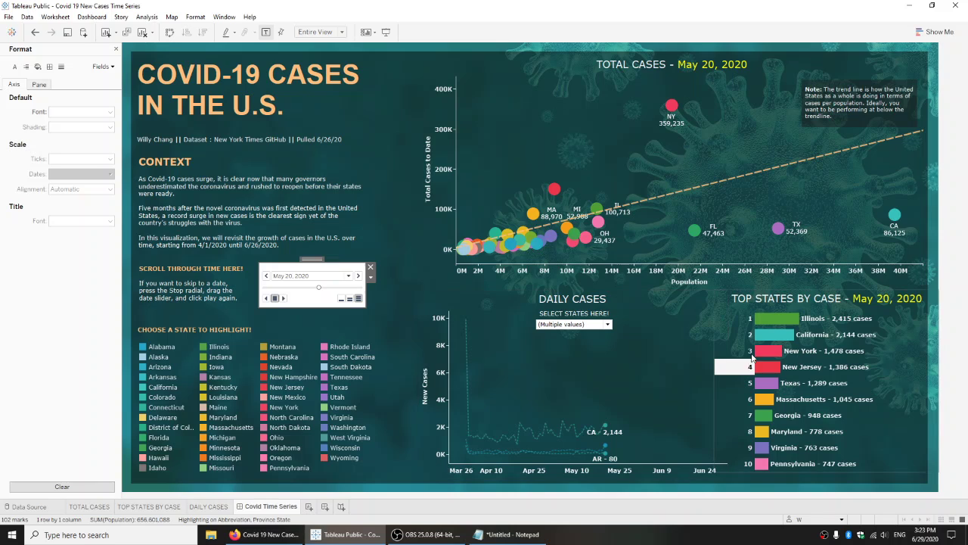
{"action": "mouse_move", "coordinate": [755, 319]}
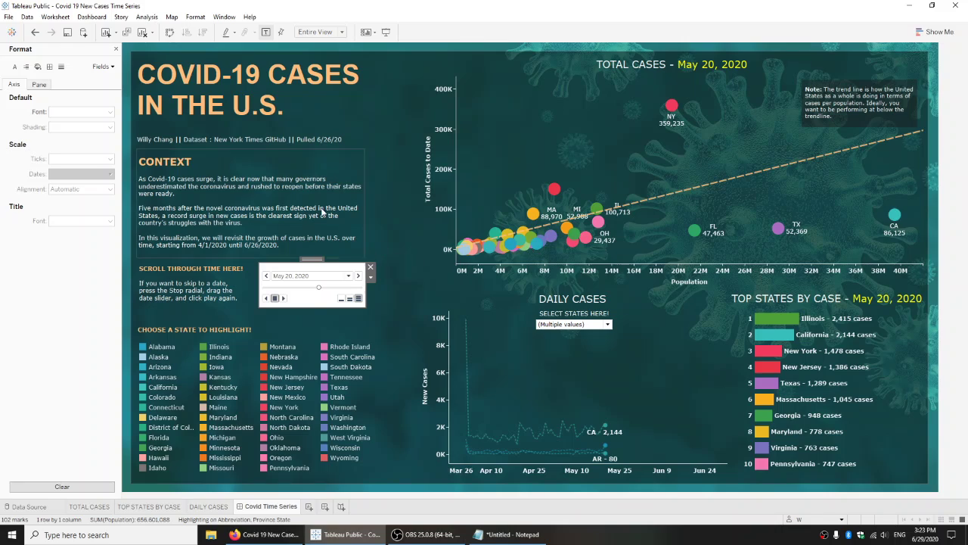
Switch to the published dashboard in Firefox, set its date to May 19, 2020, and look over the whole dashboard
{"action": "scroll", "coordinate": [353, 212], "scroll_direction": "down", "scroll_amount": 1}
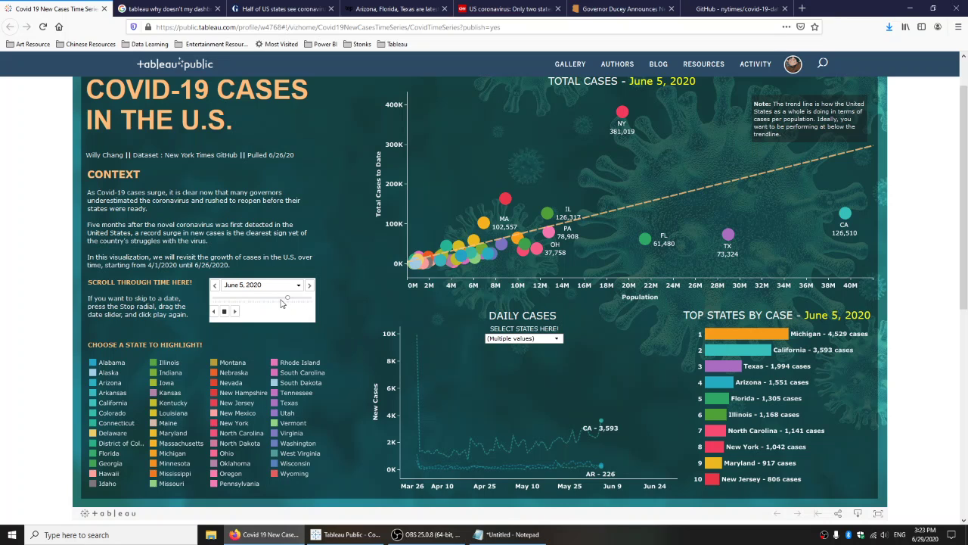
{"action": "left_click_drag", "start_coordinate": [288, 299], "coordinate": [267, 302]}
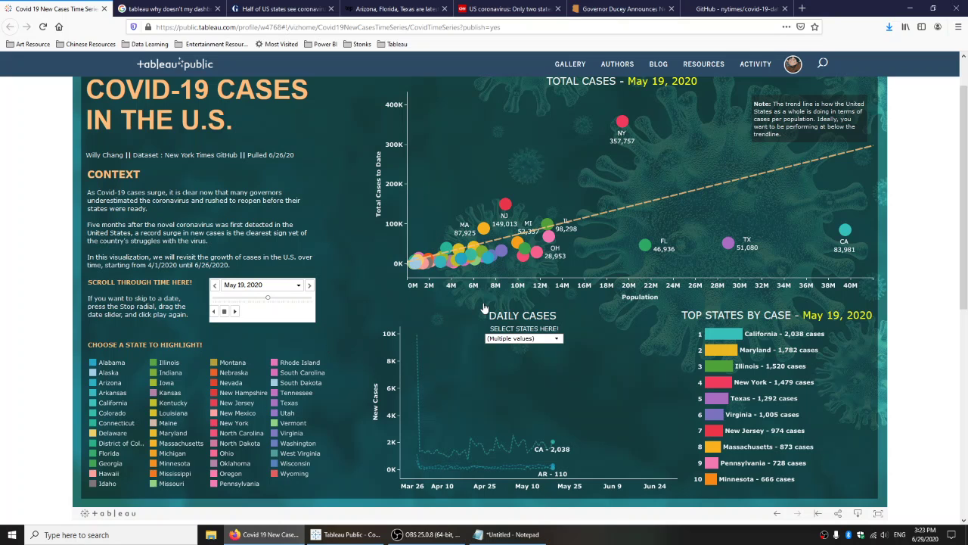
{"action": "left_click", "coordinate": [157, 8]}
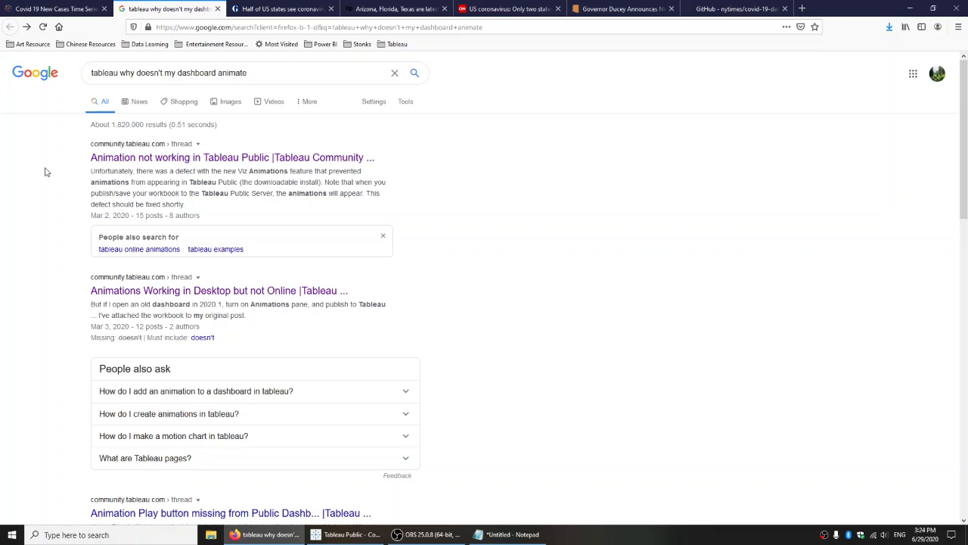
{"action": "left_click", "coordinate": [66, 8]}
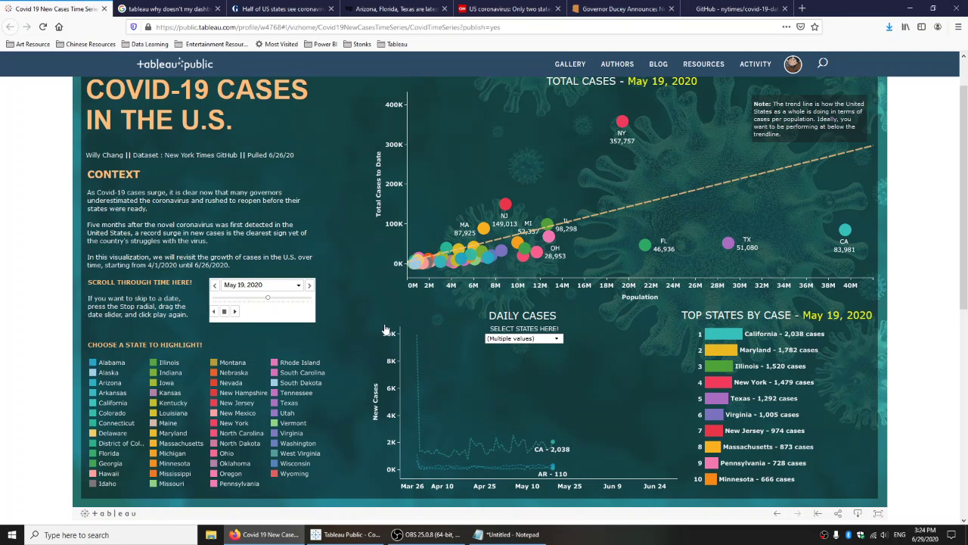
{"action": "scroll", "coordinate": [757, 174], "scroll_direction": "down", "scroll_amount": 3}
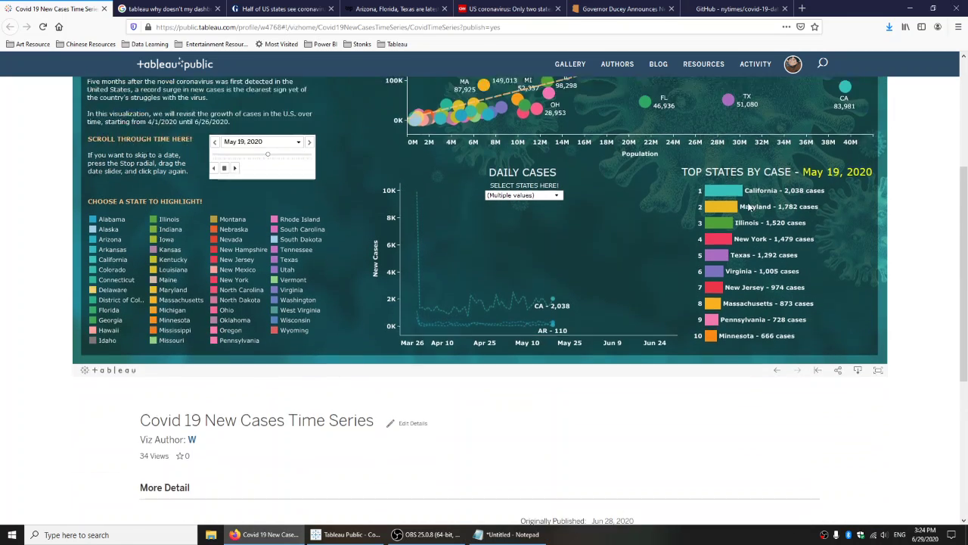
{"action": "scroll", "coordinate": [751, 206], "scroll_direction": "up", "scroll_amount": 1}
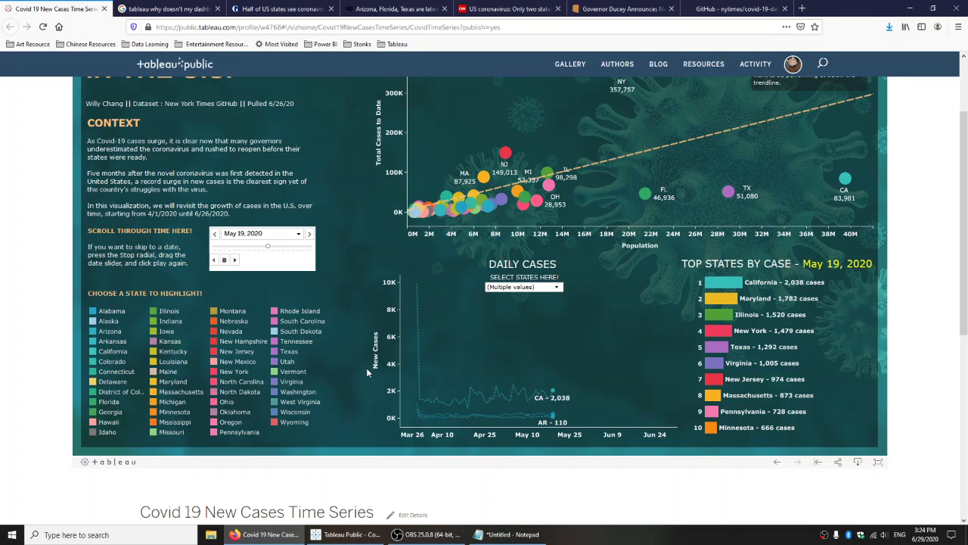
{"action": "scroll", "coordinate": [366, 368], "scroll_direction": "up", "scroll_amount": 1}
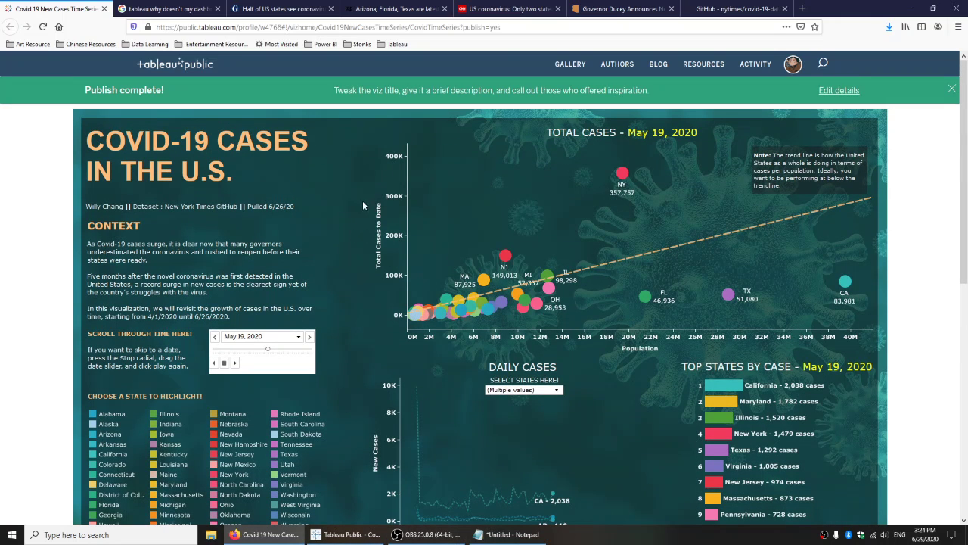
Open the "Animation not working in Tableau Public" thread from the search results and return to the results
{"action": "left_click", "coordinate": [154, 6]}
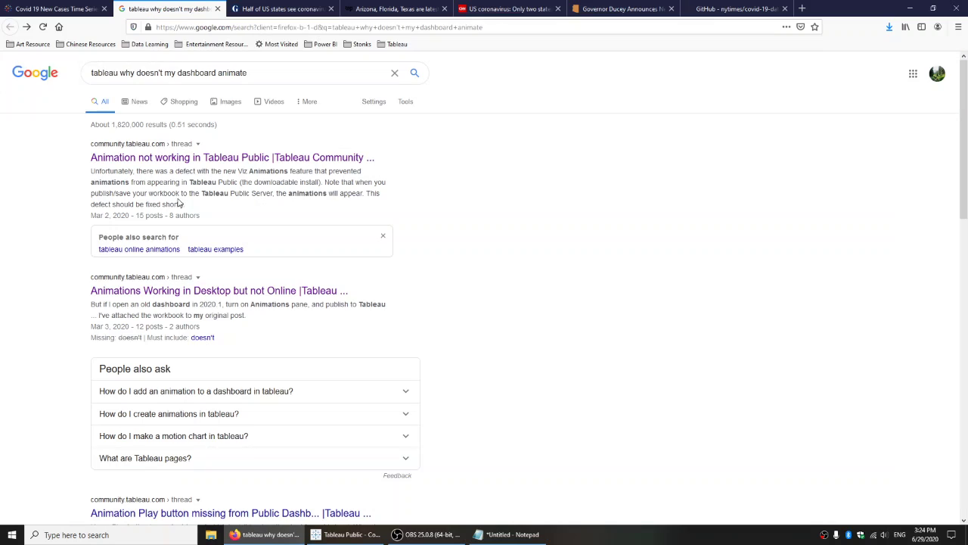
{"action": "left_click", "coordinate": [103, 159]}
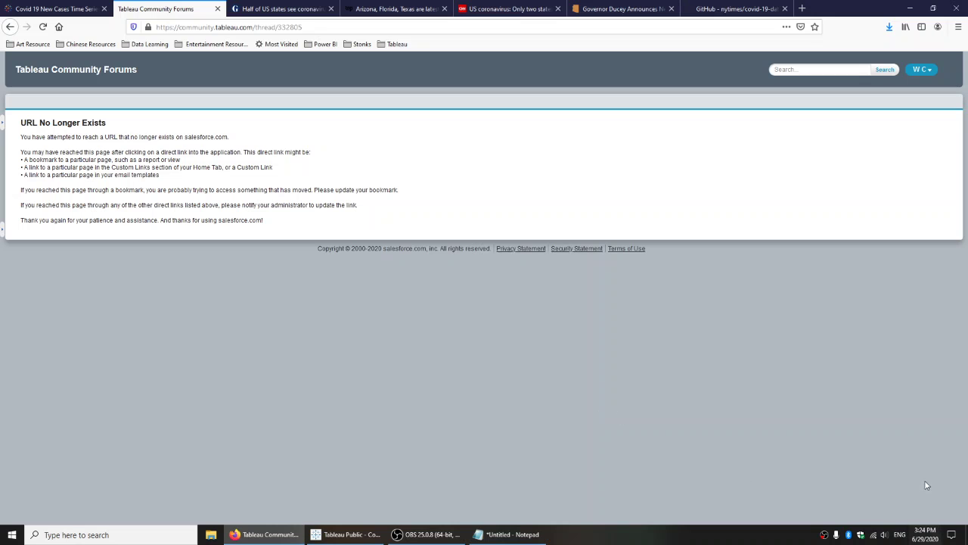
{"action": "left_click", "coordinate": [12, 30]}
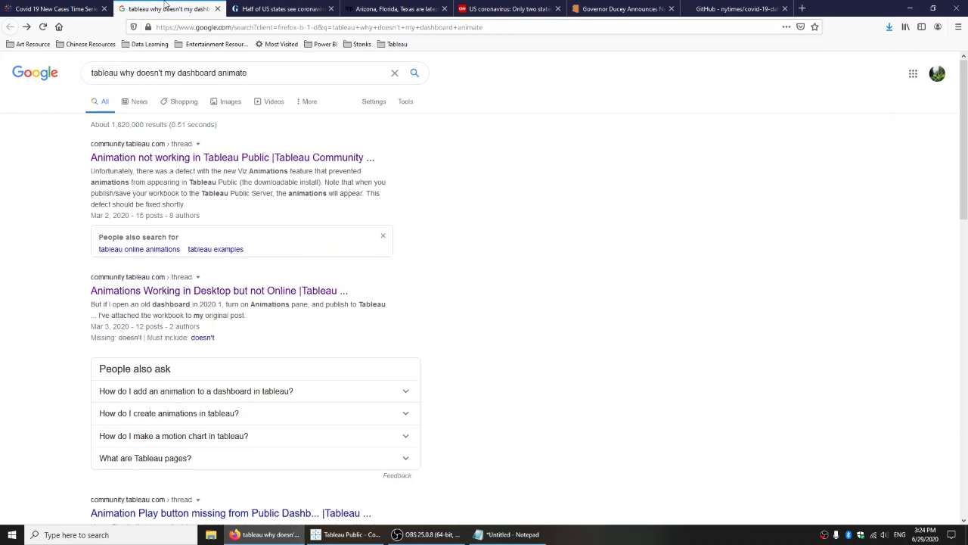
Look at the Tableau Public dashboard, then review the Guardian and Washington Post articles on rising coronavirus cases in Firefox
{"action": "left_click", "coordinate": [356, 536]}
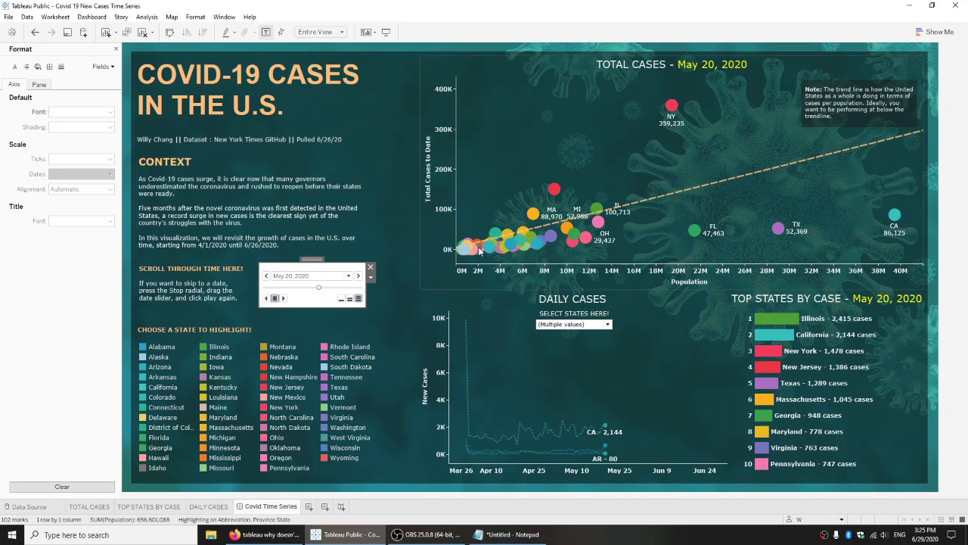
{"action": "left_click", "coordinate": [264, 534]}
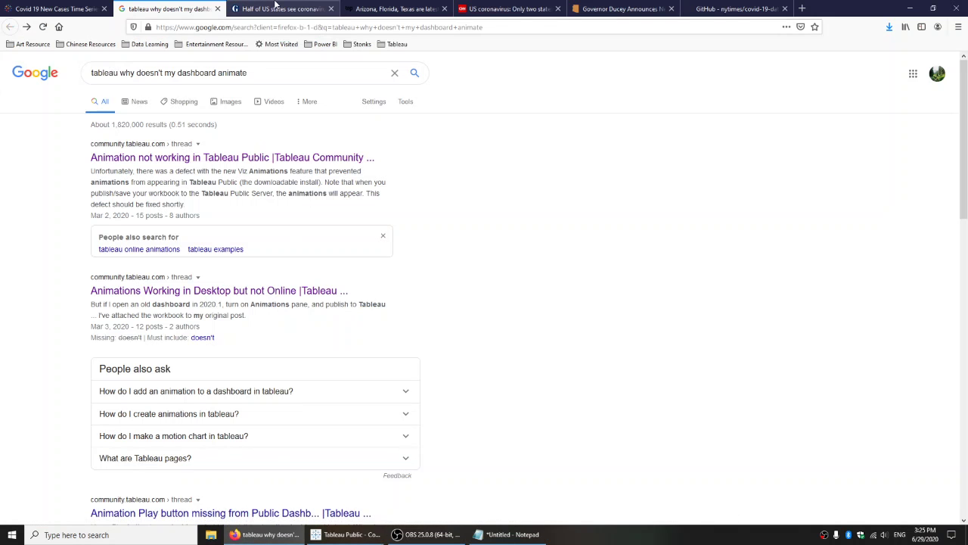
{"action": "left_click", "coordinate": [276, 9]}
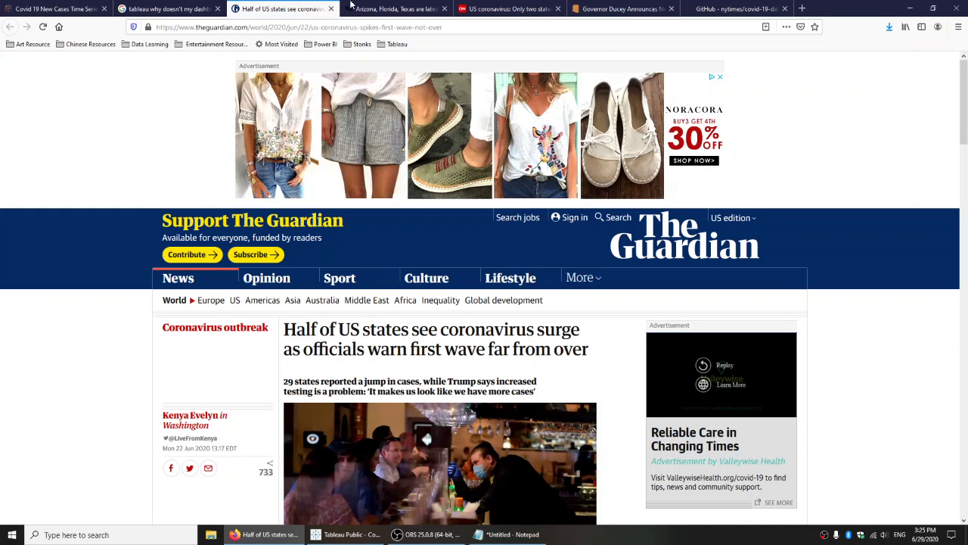
{"action": "left_click", "coordinate": [386, 8]}
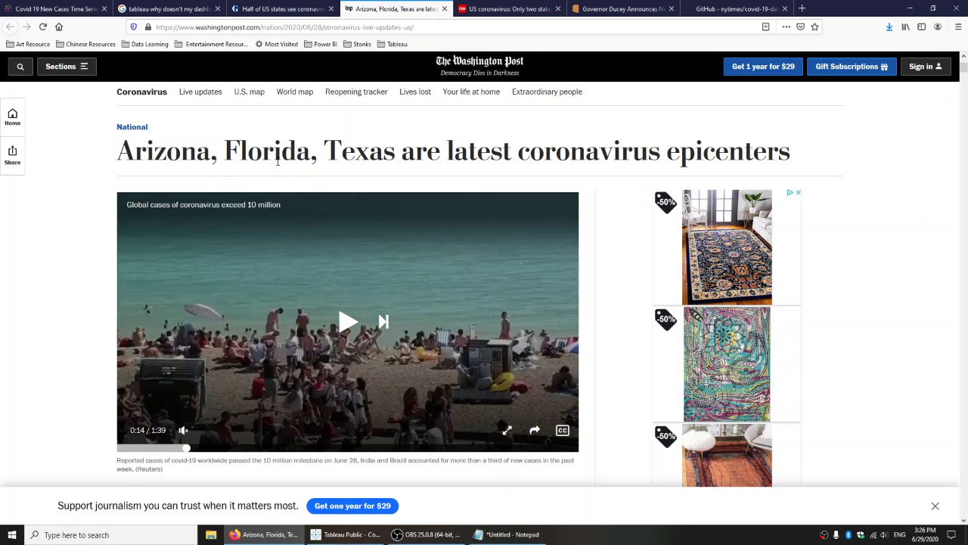
Check the dashboard's dataset credit in Tableau Public, and examine the data files in the nytimes/covid-19-data GitHub repository in Firefox
{"action": "left_click", "coordinate": [345, 534]}
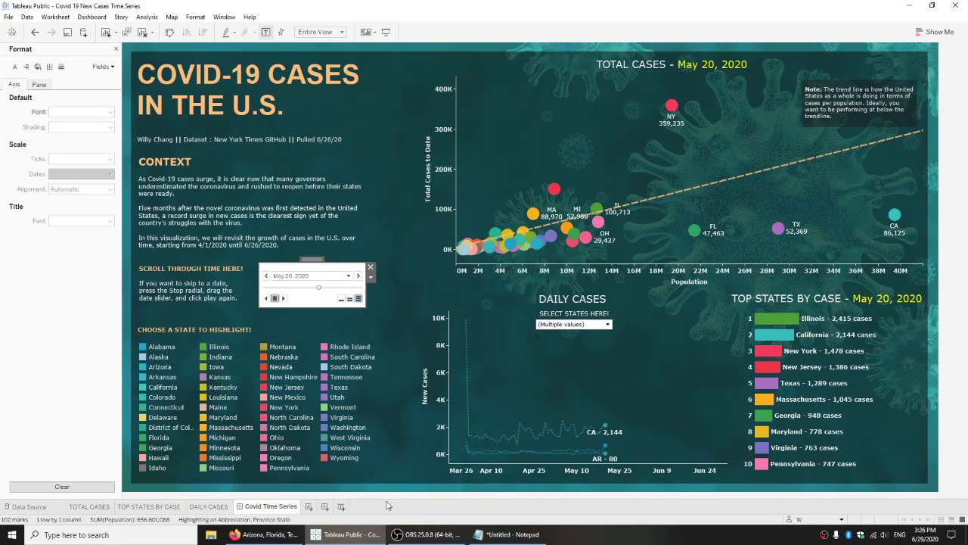
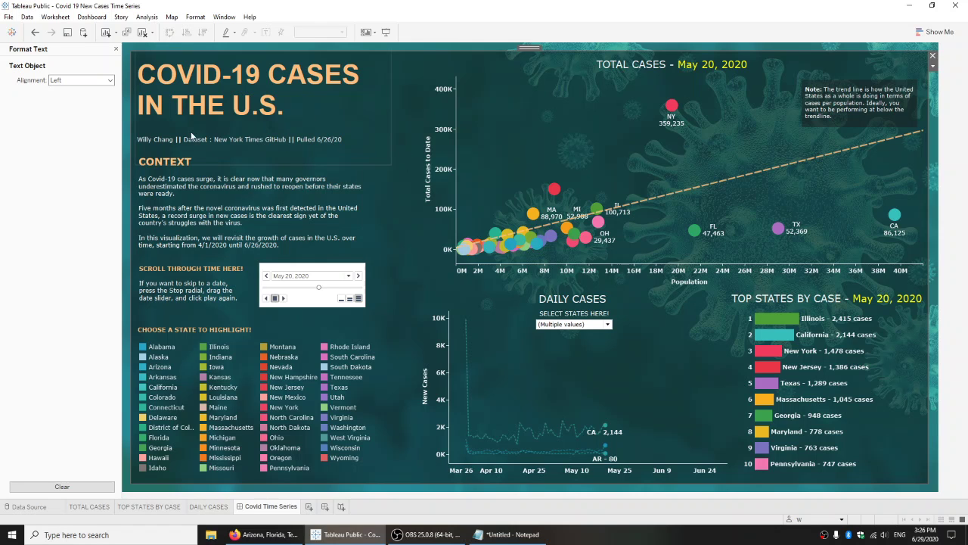
{"action": "left_click", "coordinate": [282, 537]}
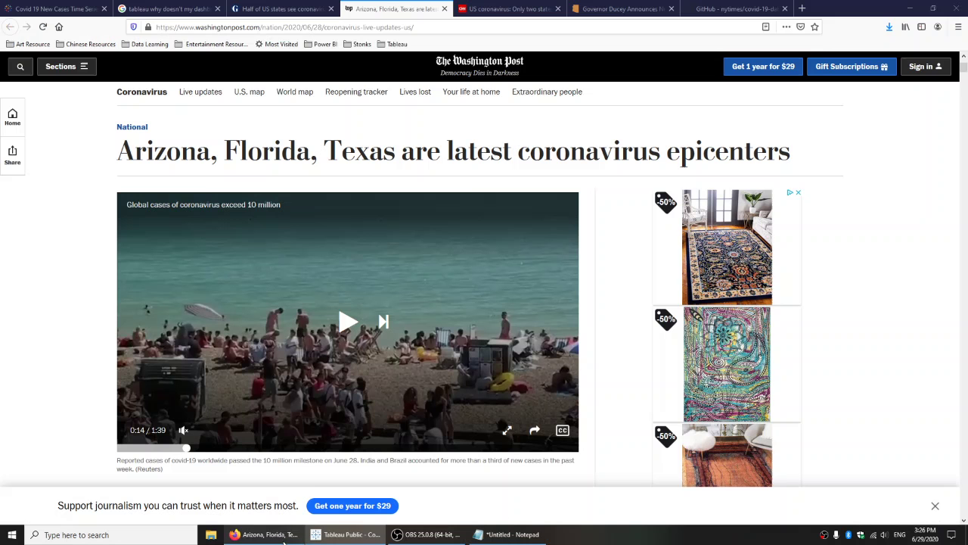
{"action": "left_click", "coordinate": [738, 8]}
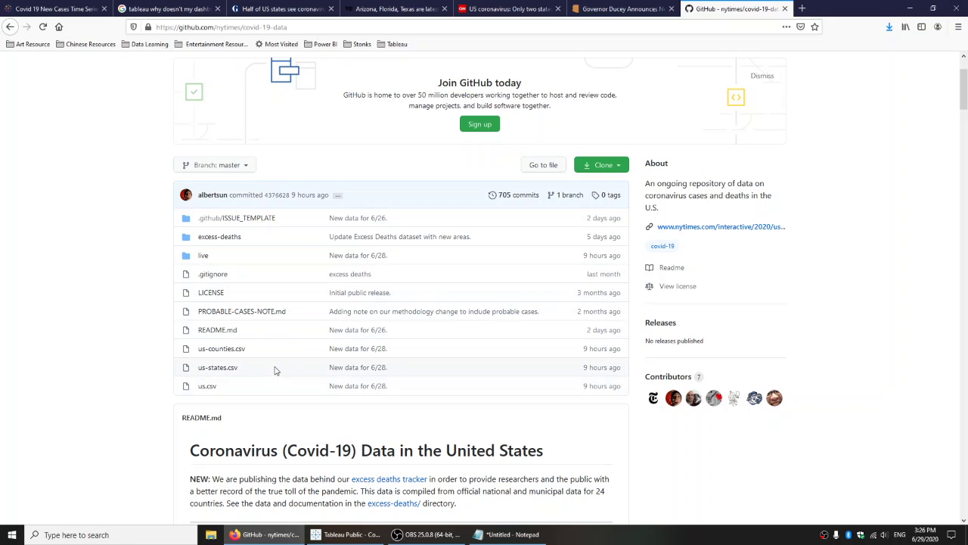
{"action": "scroll", "coordinate": [130, 298], "scroll_direction": "up", "scroll_amount": 2}
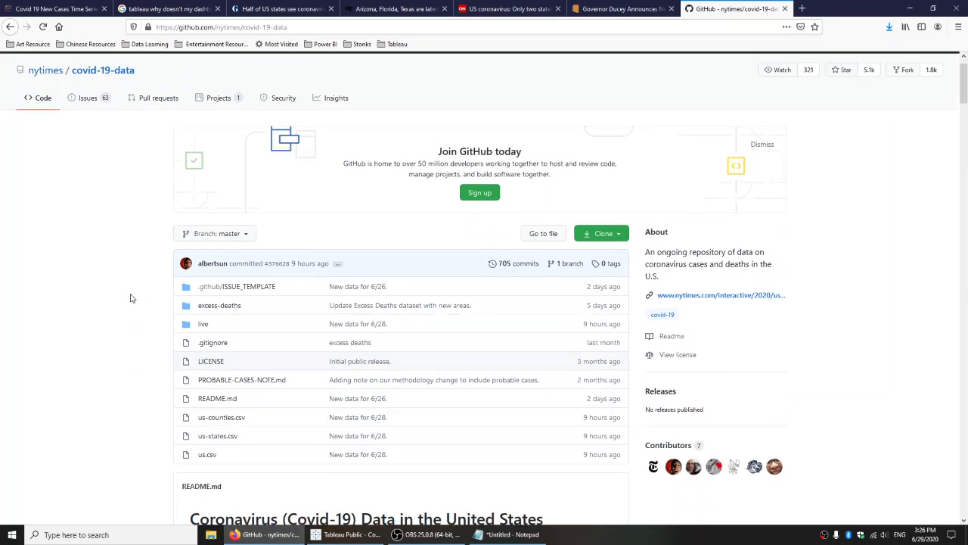
{"action": "scroll", "coordinate": [130, 298], "scroll_direction": "up", "scroll_amount": 1}
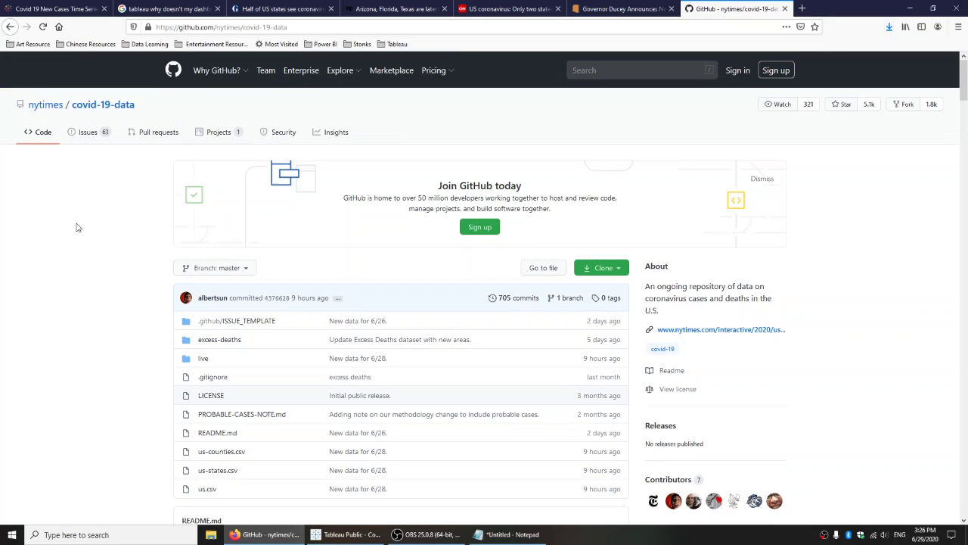
{"action": "scroll", "coordinate": [42, 220], "scroll_direction": "down", "scroll_amount": 5}
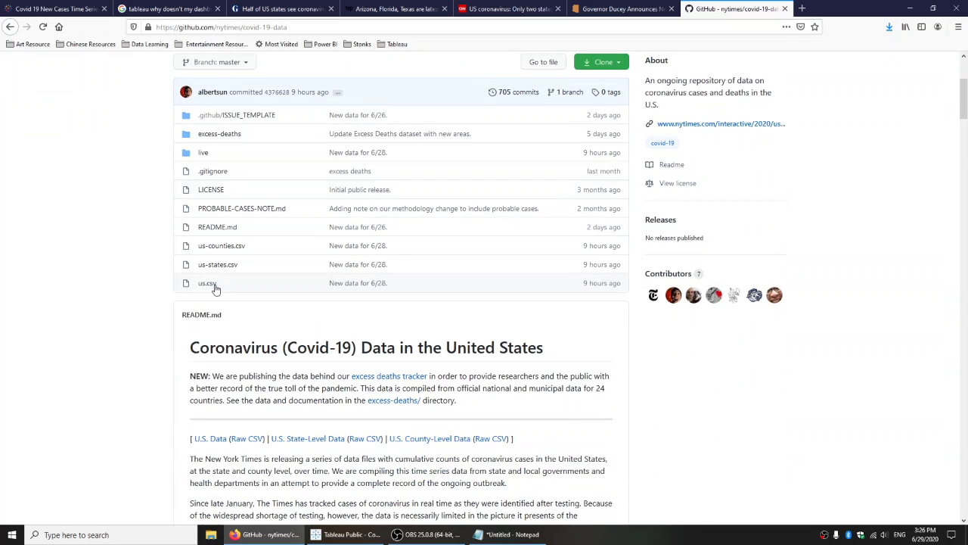
{"action": "scroll", "coordinate": [138, 320], "scroll_direction": "up", "scroll_amount": 3}
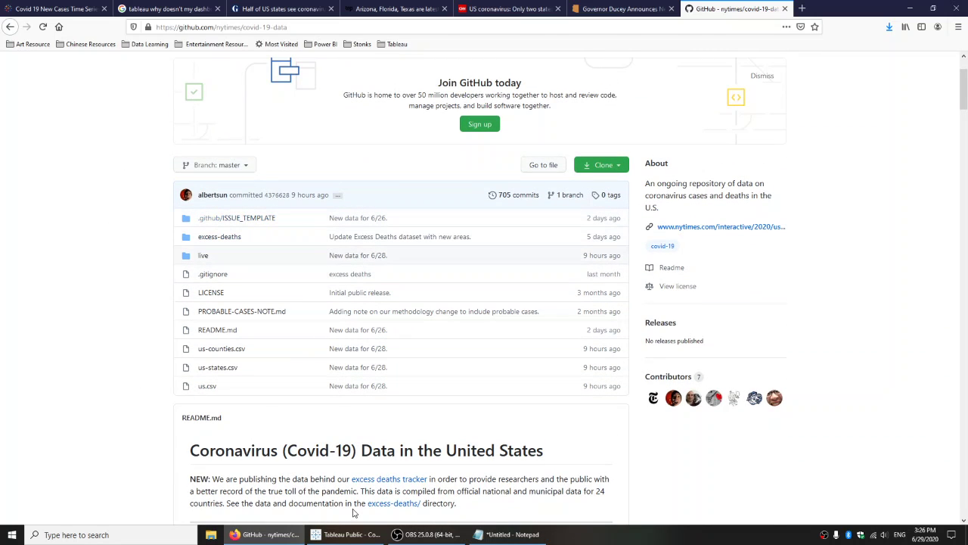
Switch to Tableau Public, highlight New Hampshire across the dashboard charts, and clear the highlight again
{"action": "left_click", "coordinate": [347, 534]}
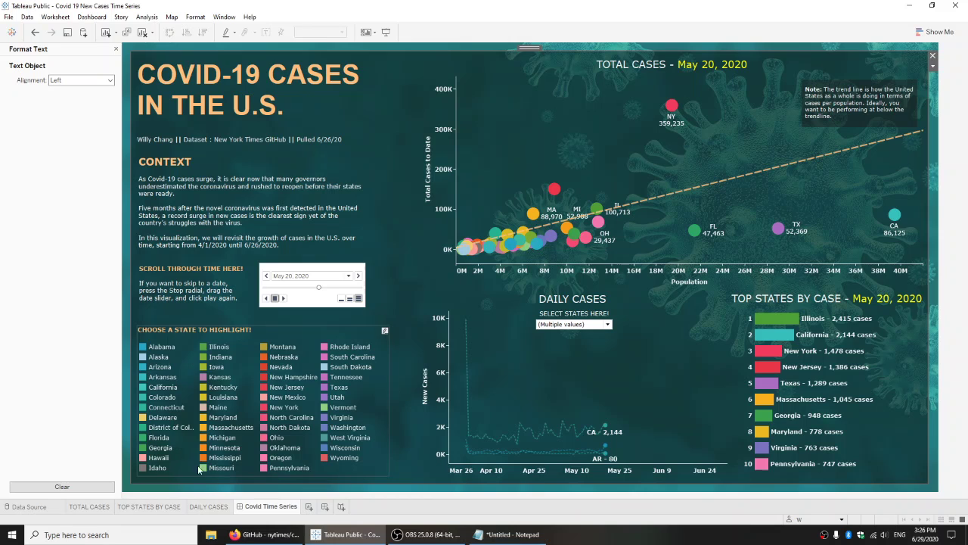
{"action": "left_click", "coordinate": [287, 377]}
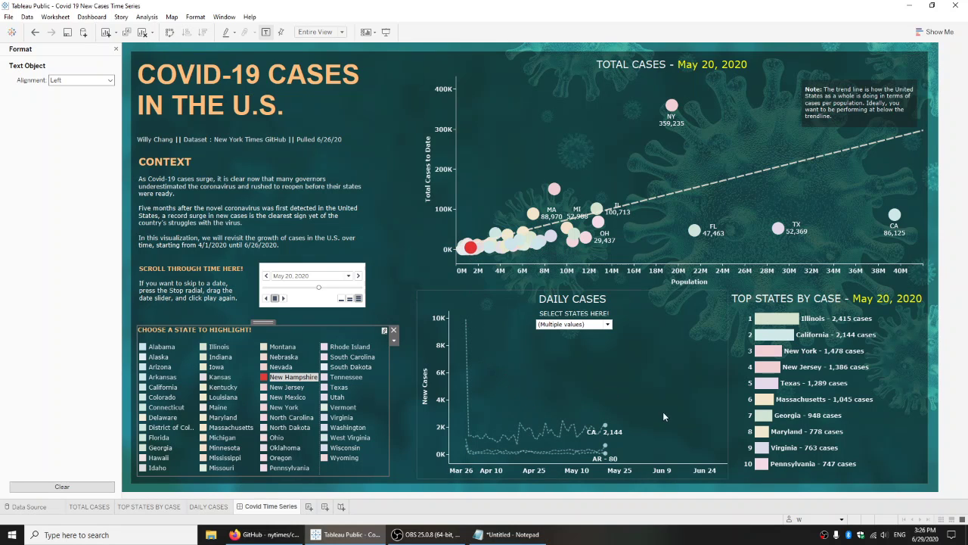
{"action": "mouse_move", "coordinate": [804, 384]}
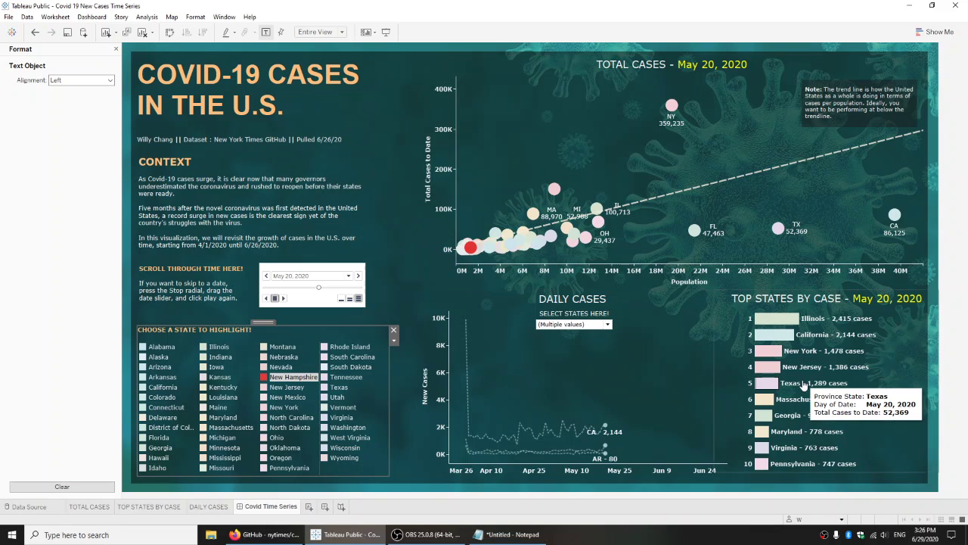
{"action": "left_click", "coordinate": [285, 376]}
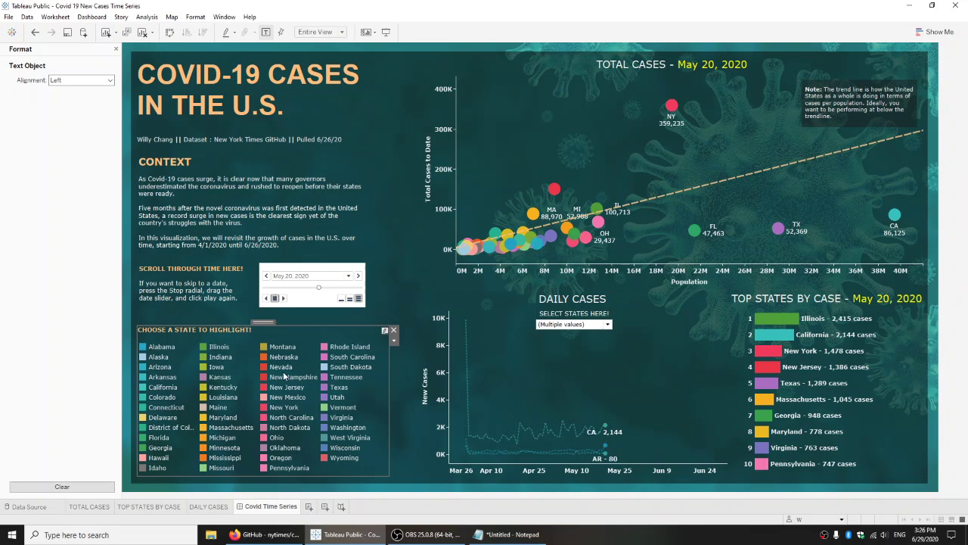
{"action": "mouse_move", "coordinate": [764, 368]}
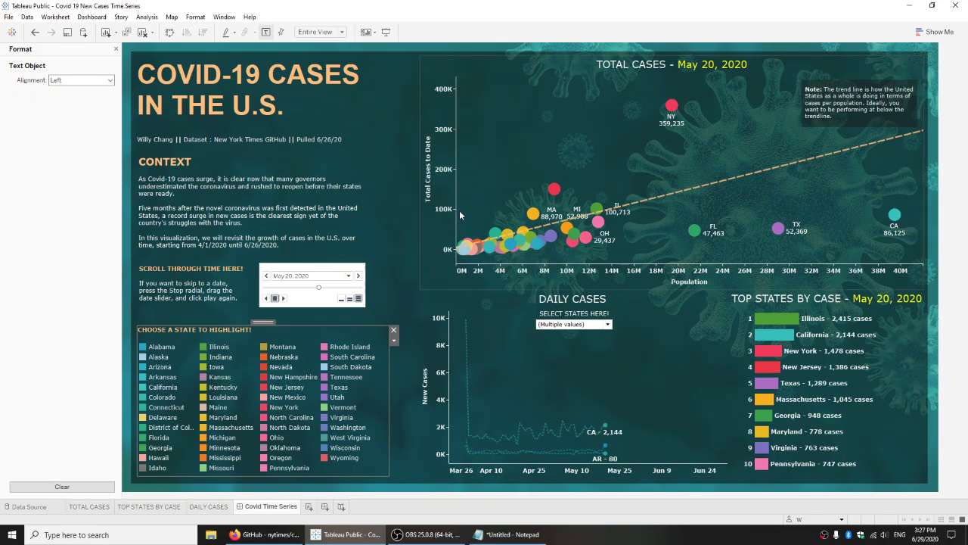
Examine the Total Cases scatter plot, including the state points, the California details, and the trend line note
{"action": "left_click", "coordinate": [522, 125]}
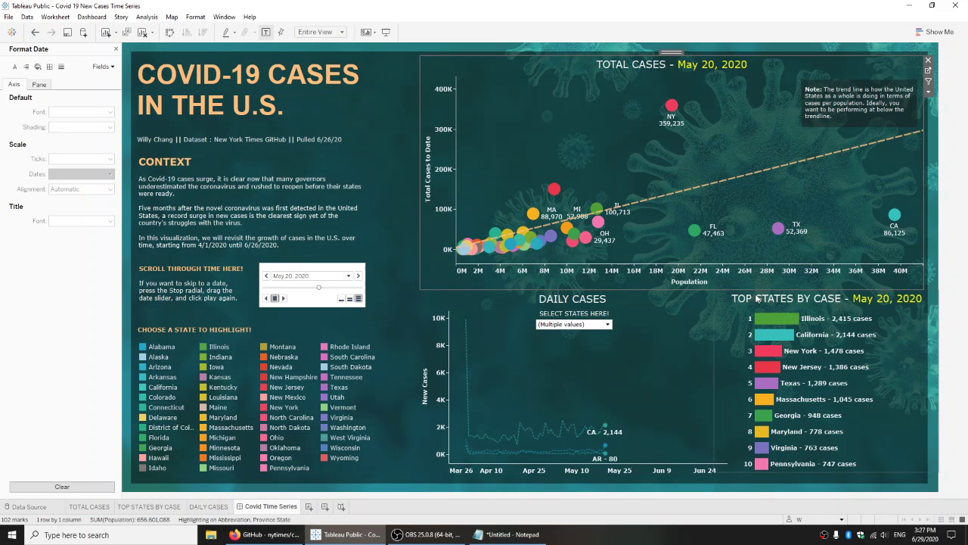
{"action": "mouse_move", "coordinate": [554, 190]}
{"action": "mouse_move", "coordinate": [896, 225]}
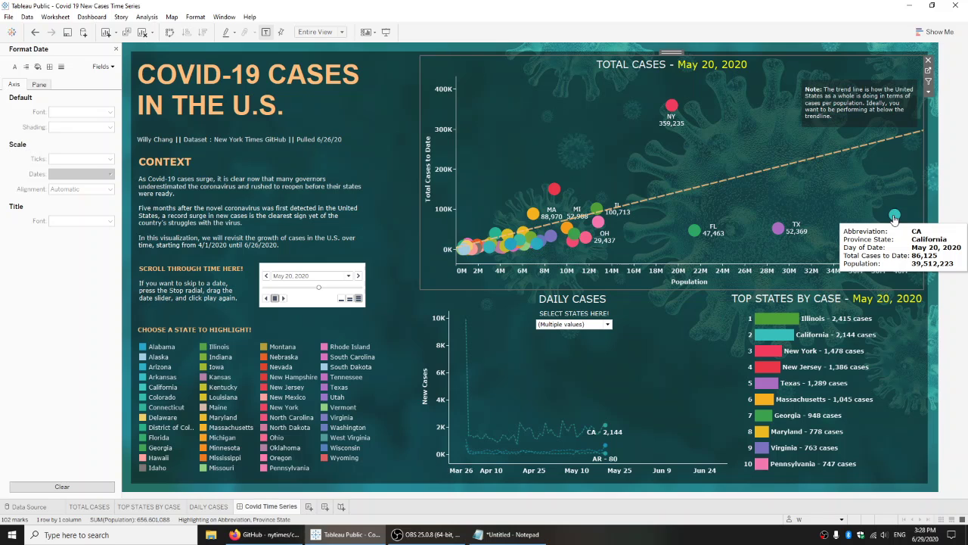
{"action": "mouse_move", "coordinate": [899, 143]}
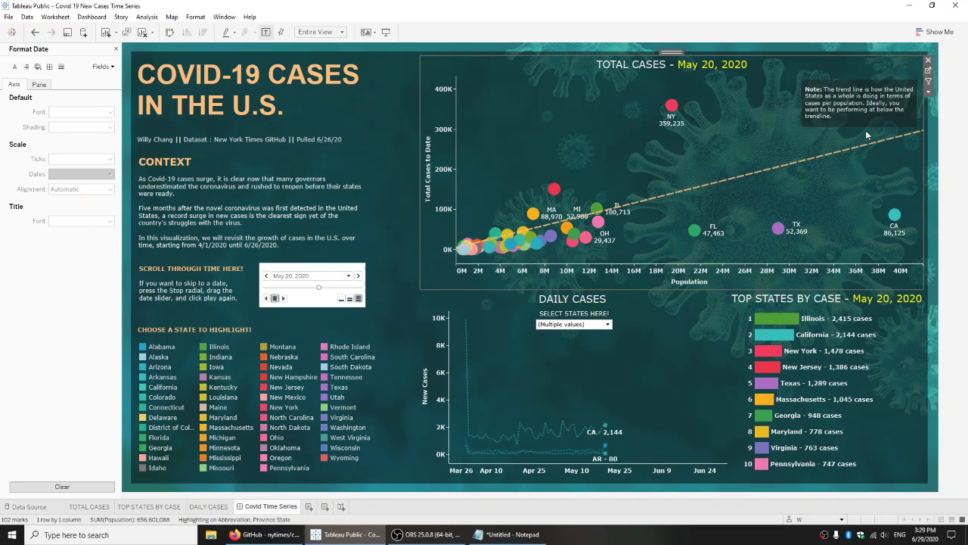
Add Michigan and Minnesota to the states shown in the Daily Cases chart, leaving Illinois unselected
{"action": "left_click", "coordinate": [579, 326]}
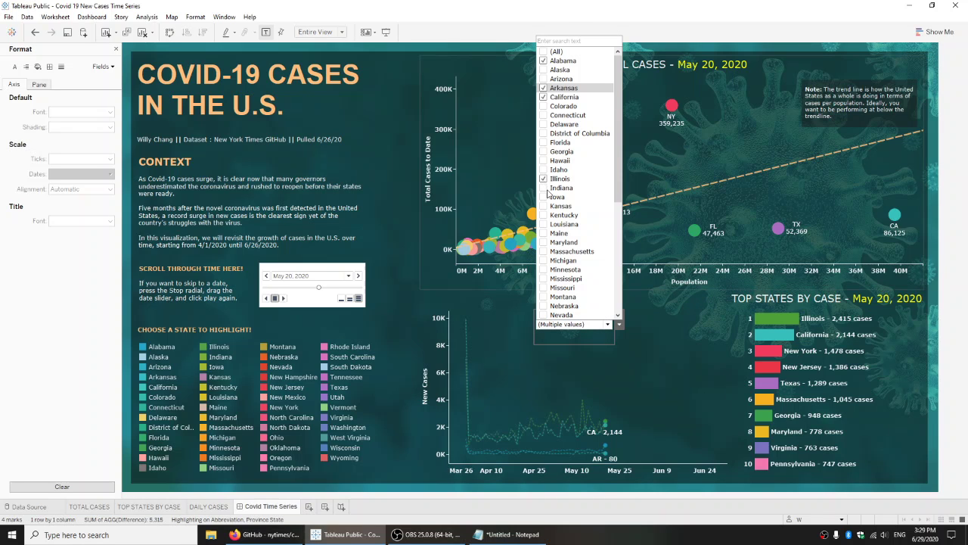
{"action": "left_click", "coordinate": [425, 286]}
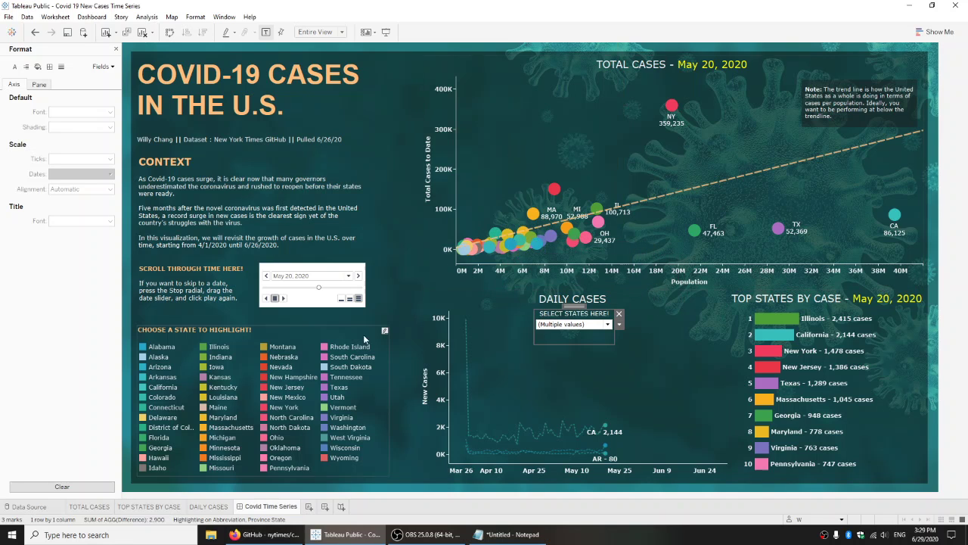
{"action": "left_click", "coordinate": [280, 352]}
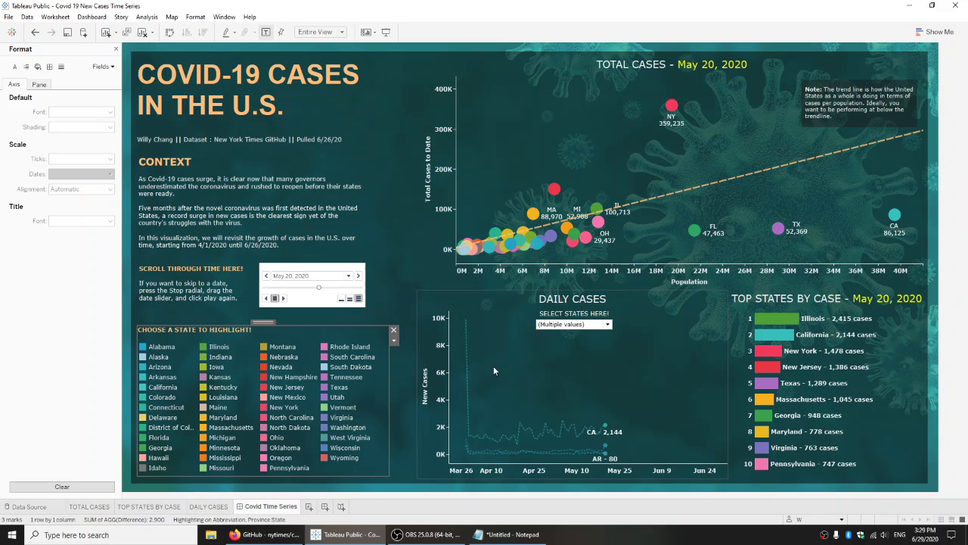
{"action": "left_click", "coordinate": [564, 325]}
{"action": "left_click", "coordinate": [544, 261]}
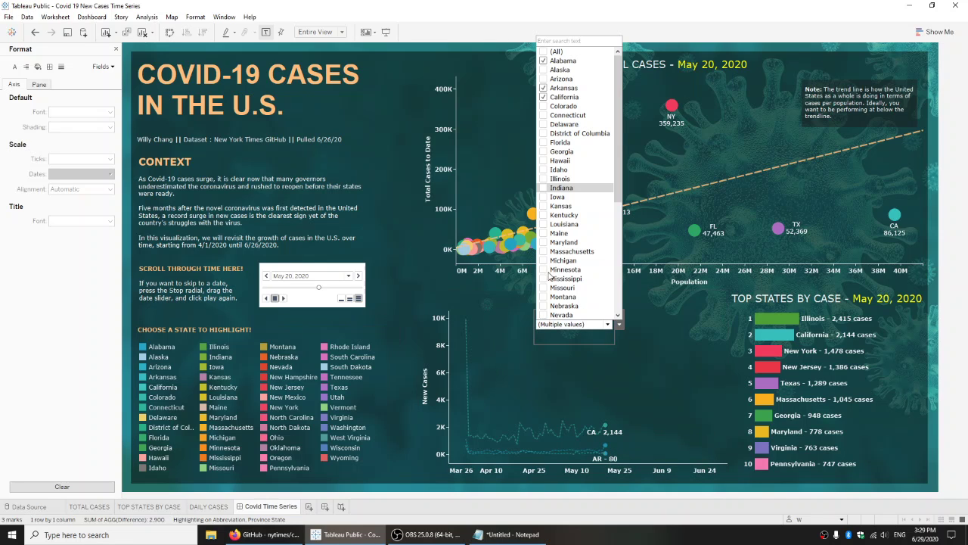
{"action": "left_click", "coordinate": [415, 362]}
Play the dashboard timeline from April 30 to May 29, 2020, and replay it from April 1 to June 26, 2020
{"action": "left_click_drag", "start_coordinate": [318, 286], "coordinate": [296, 287]}
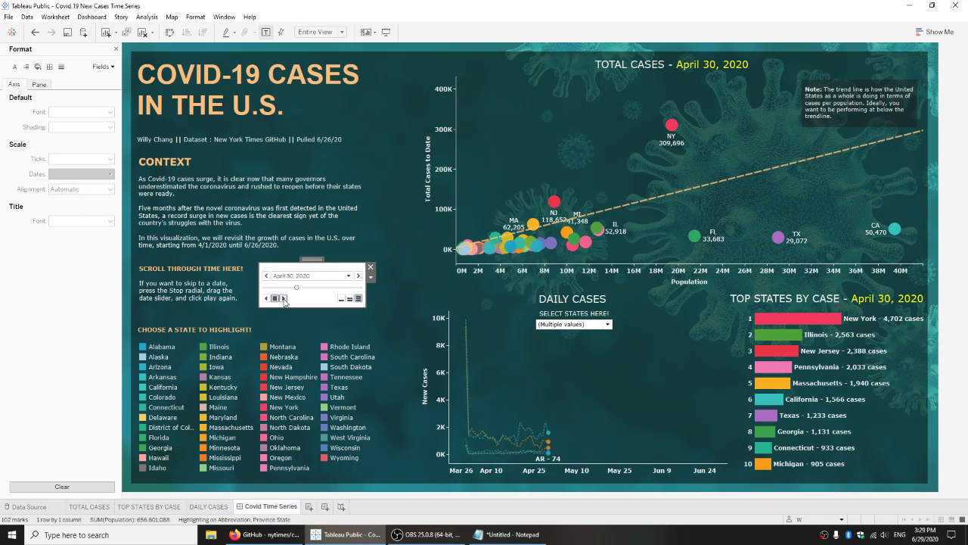
{"action": "left_click", "coordinate": [283, 298]}
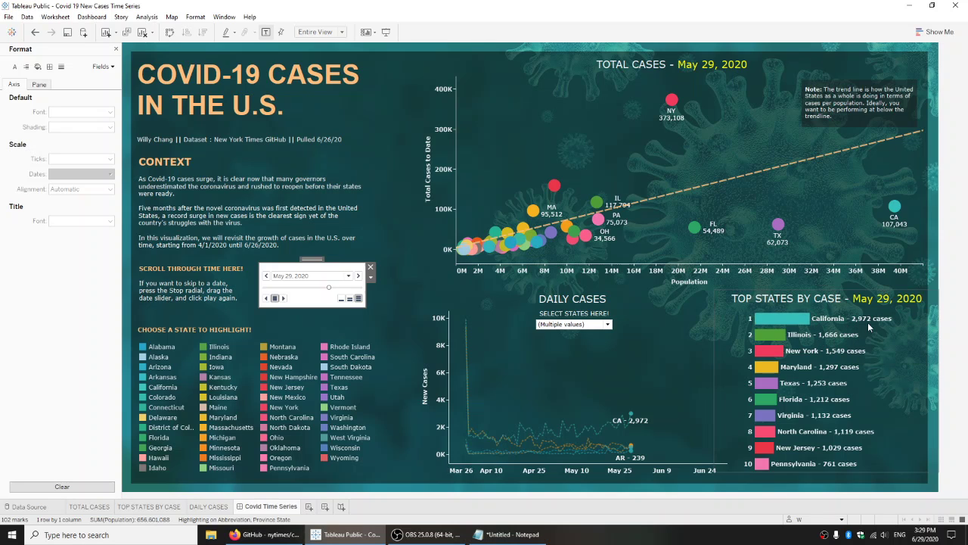
{"action": "mouse_move", "coordinate": [866, 323]}
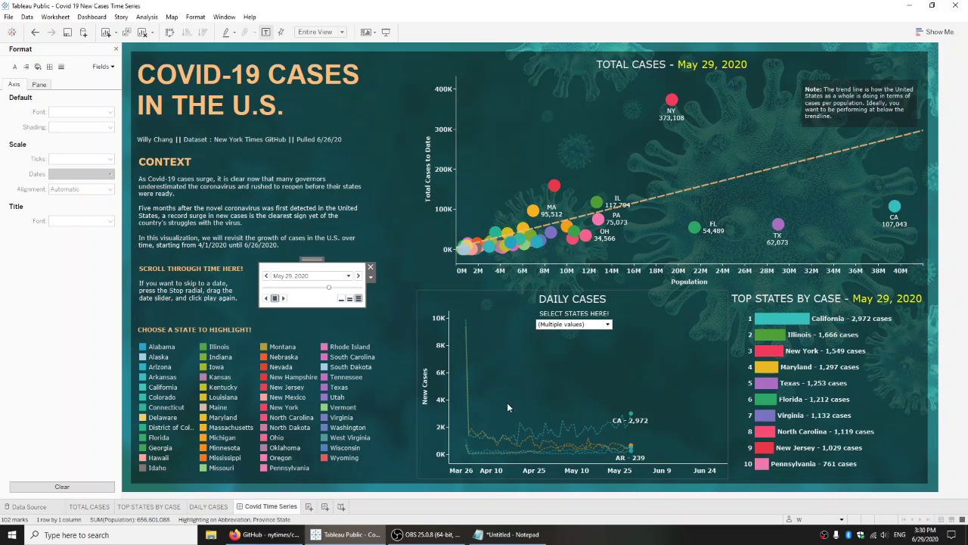
{"action": "left_click_drag", "start_coordinate": [325, 290], "coordinate": [251, 291]}
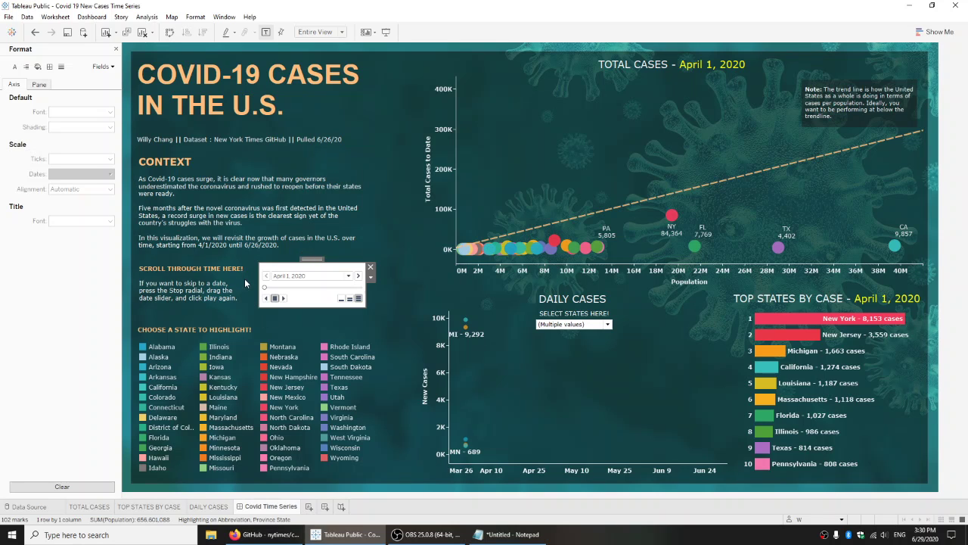
{"action": "left_click", "coordinate": [283, 299]}
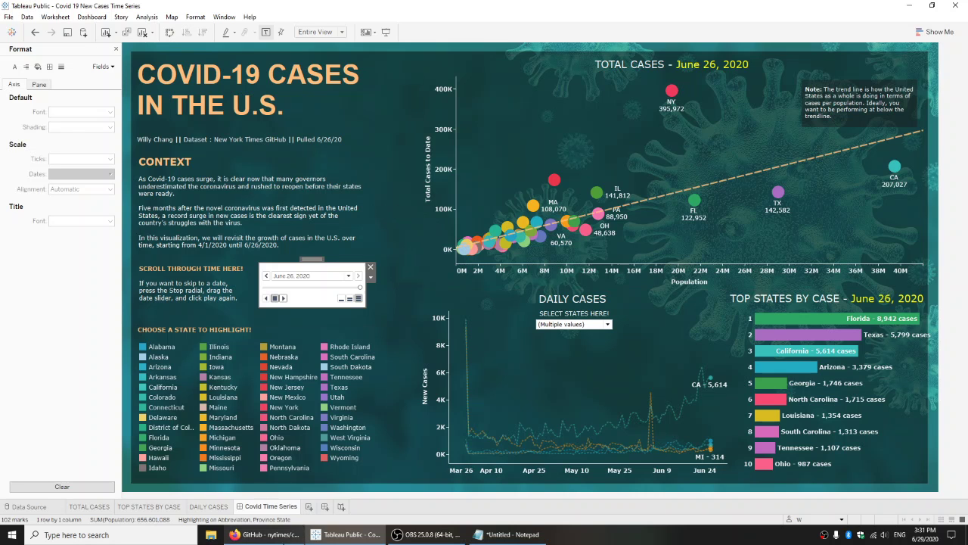
Switch to Firefox and review the Guardian article on the coronavirus surge and the Washington Post article on the latest epicenters
{"action": "left_click", "coordinate": [265, 534]}
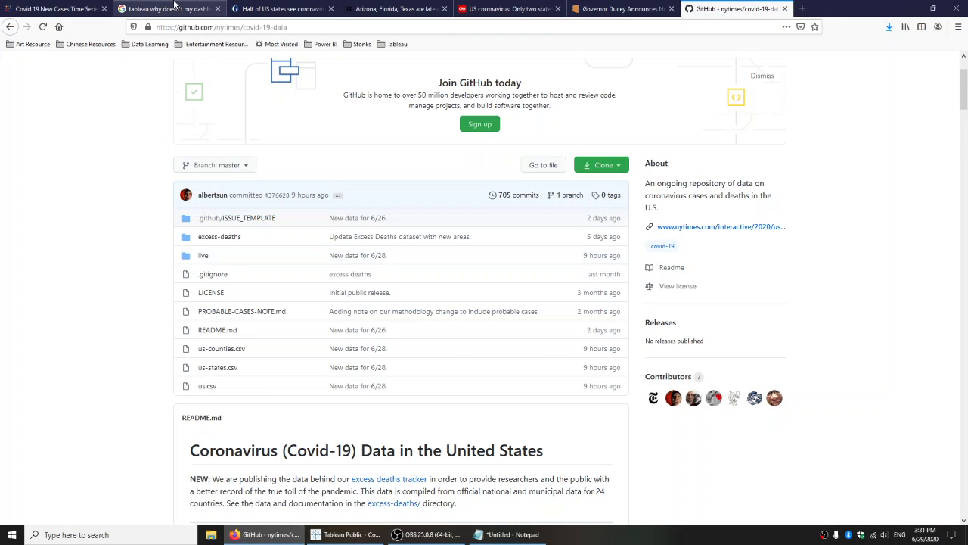
{"action": "left_click", "coordinate": [291, 6]}
{"action": "scroll", "coordinate": [321, 338], "scroll_direction": "down", "scroll_amount": 1}
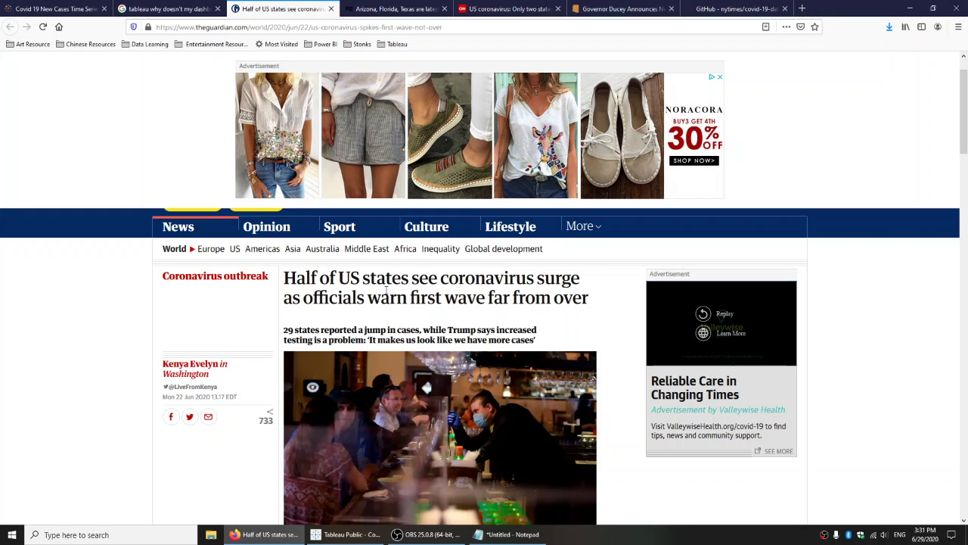
{"action": "left_click", "coordinate": [394, 8]}
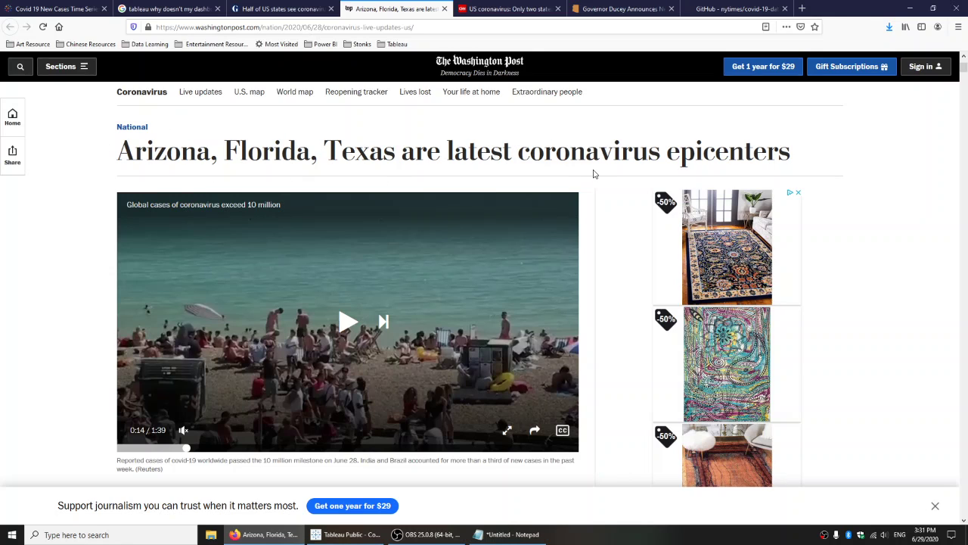
{"action": "scroll", "coordinate": [455, 207], "scroll_direction": "down", "scroll_amount": 3}
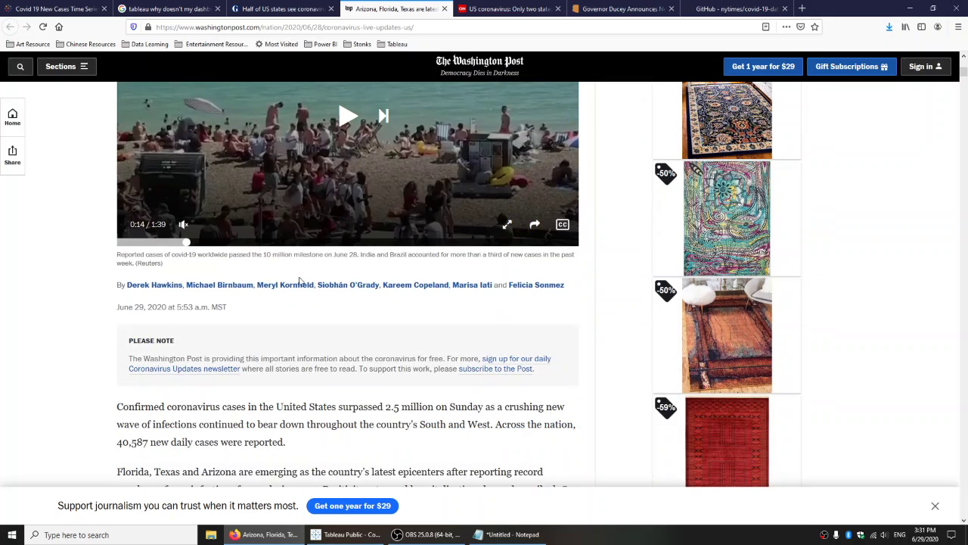
{"action": "scroll", "coordinate": [208, 313], "scroll_direction": "down", "scroll_amount": 2}
{"action": "scroll", "coordinate": [208, 314], "scroll_direction": "up", "scroll_amount": 6}
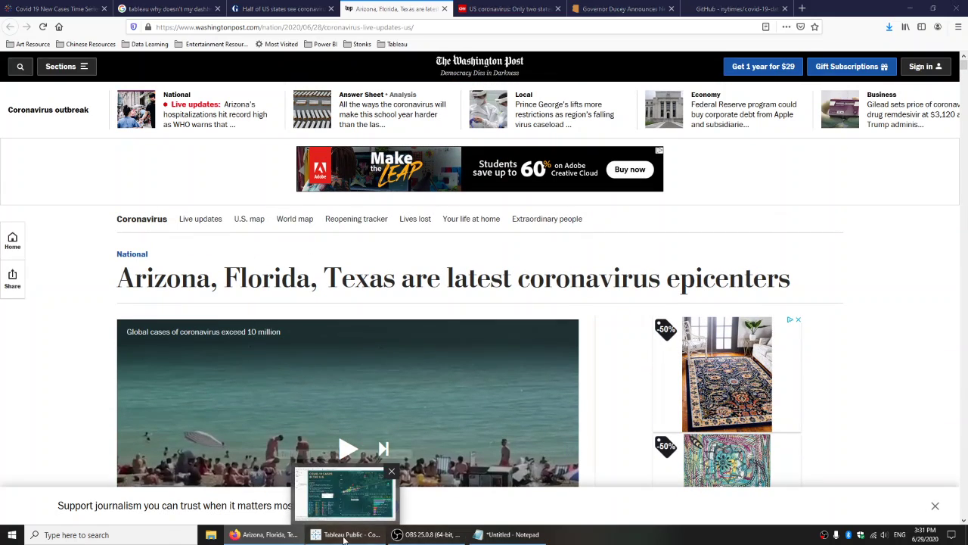
Switch to Tableau Public and limit the Daily Cases chart to Arizona, Florida, Georgia and Texas
{"action": "left_click", "coordinate": [344, 535]}
{"action": "left_click", "coordinate": [595, 325]}
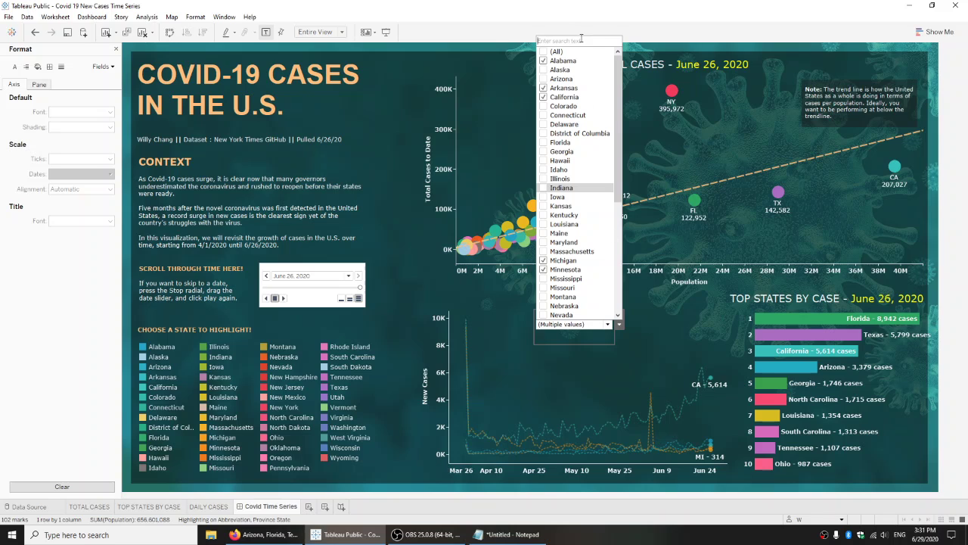
{"action": "left_click", "coordinate": [543, 52]}
{"action": "left_click", "coordinate": [542, 53]}
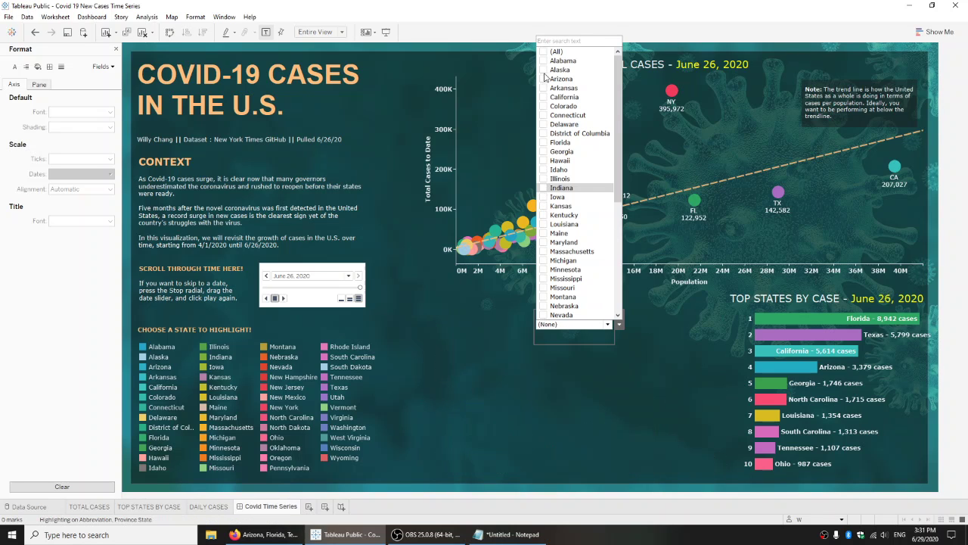
{"action": "left_click", "coordinate": [544, 78]}
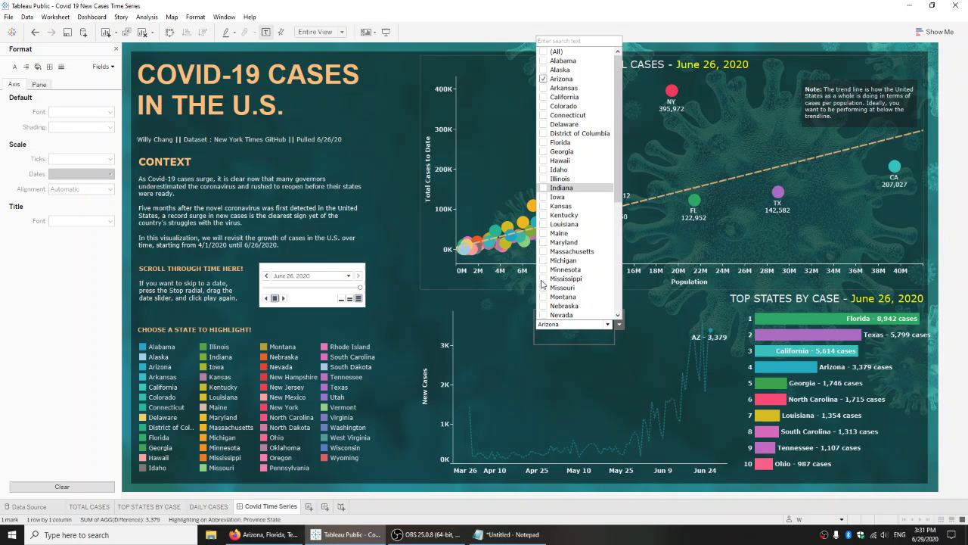
{"action": "left_click", "coordinate": [543, 143]}
{"action": "left_click", "coordinate": [544, 152]}
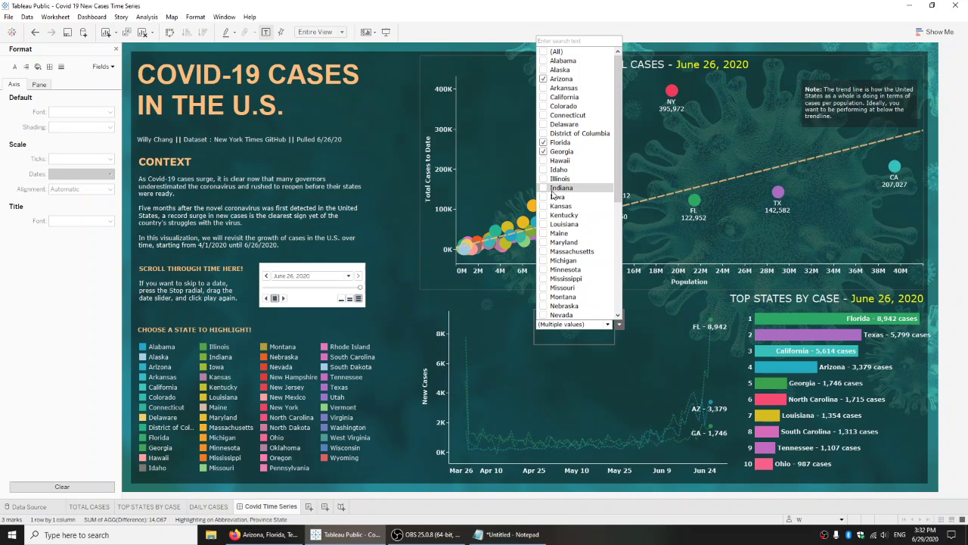
{"action": "scroll", "coordinate": [555, 230], "scroll_direction": "down", "scroll_amount": 5}
{"action": "left_click", "coordinate": [543, 314]}
Rewind the timeline to April 1, 2020, and play it to June 26, 2020, with Arizona highlighted across the charts
{"action": "left_click", "coordinate": [308, 286]}
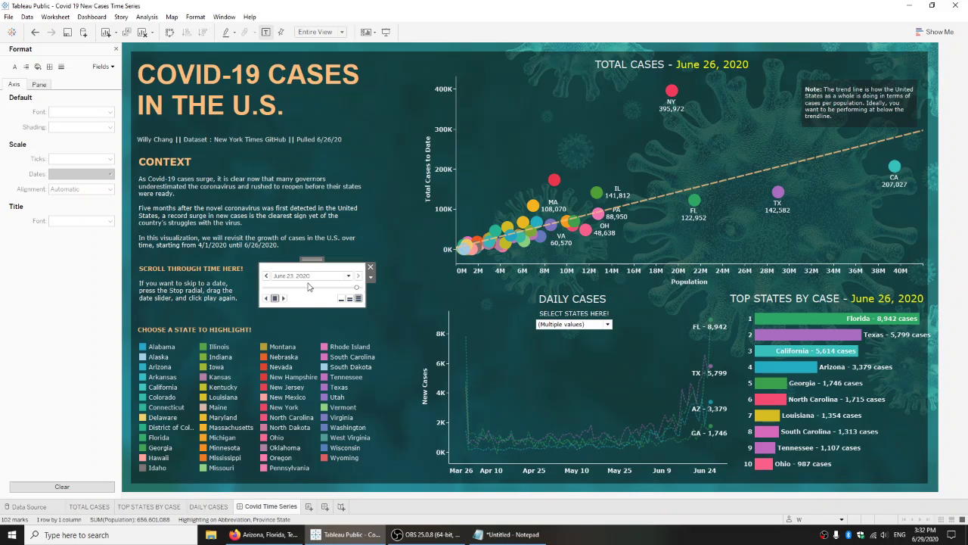
{"action": "left_click_drag", "start_coordinate": [308, 286], "coordinate": [264, 287]}
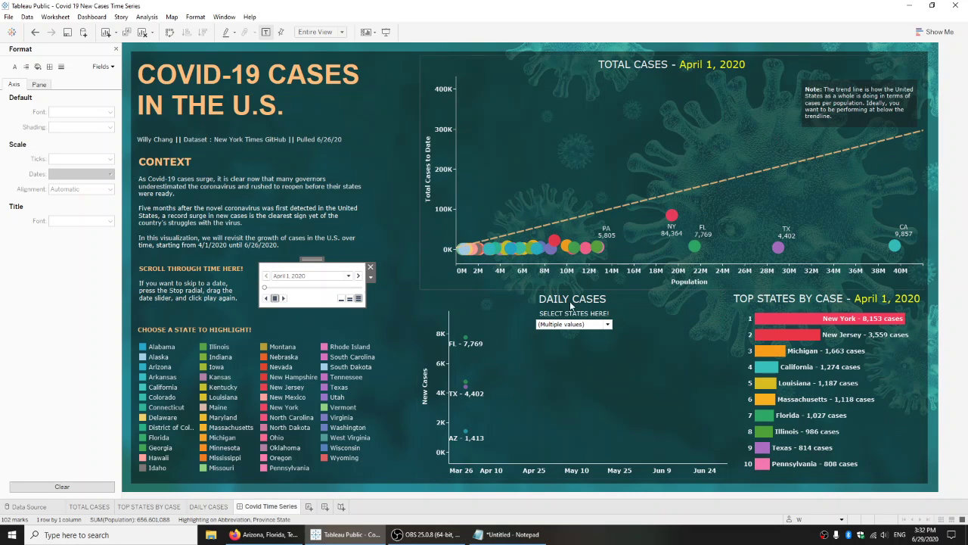
{"action": "left_click", "coordinate": [160, 366]}
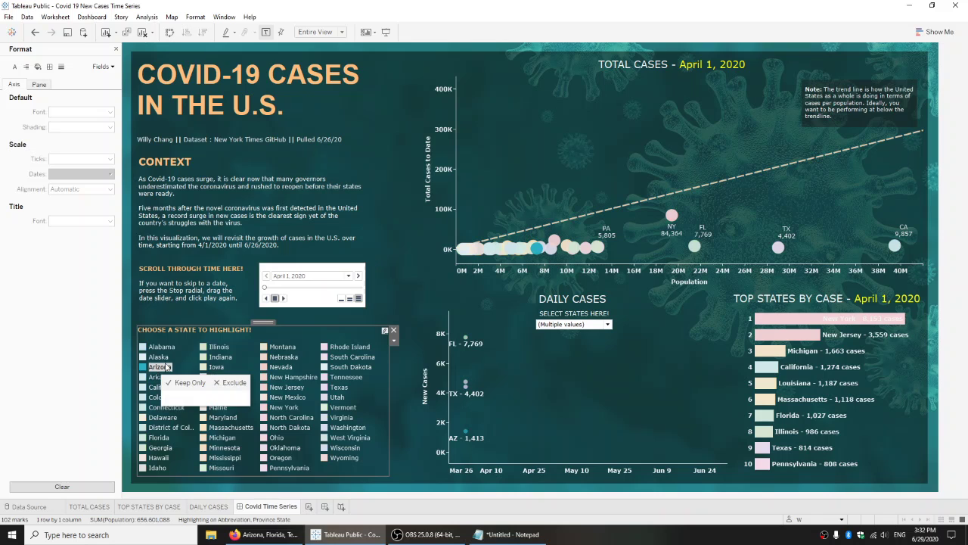
{"action": "mouse_move", "coordinate": [537, 256]}
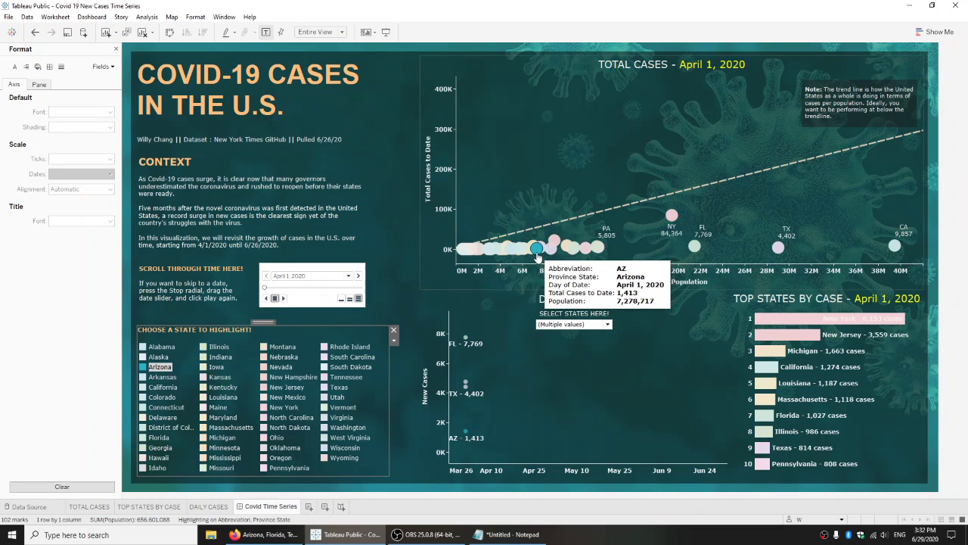
{"action": "left_click", "coordinate": [284, 299]}
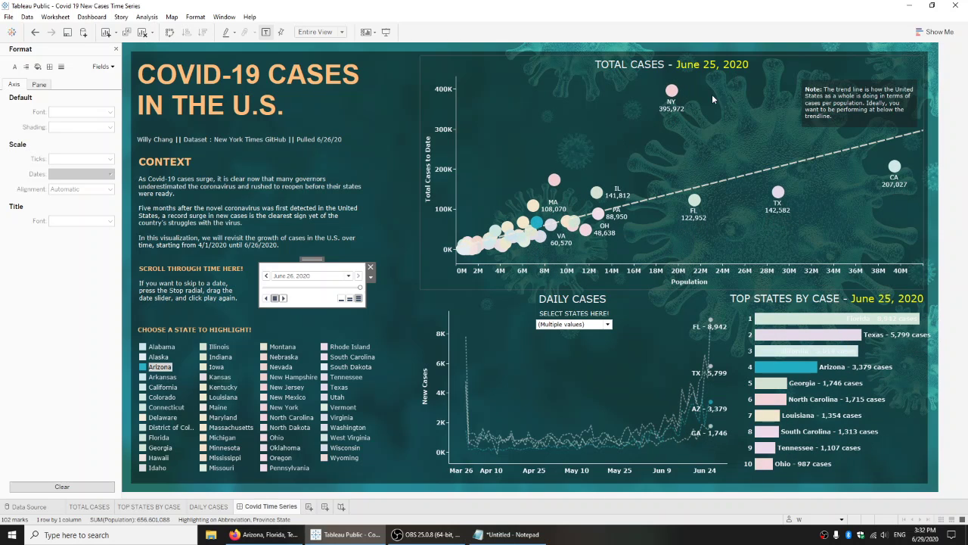
{"action": "mouse_move", "coordinate": [539, 227]}
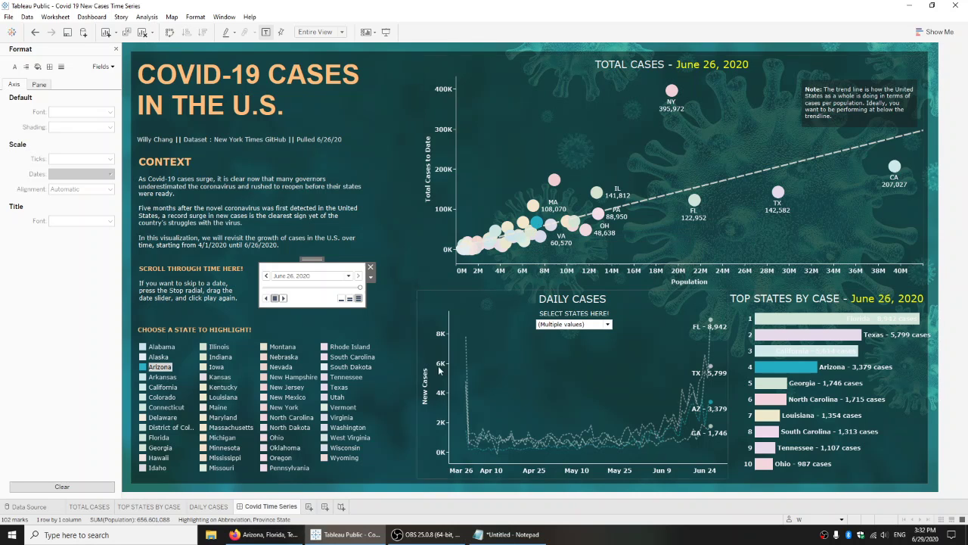
Switch to Firefox and compare the Washington Post headline about Arizona, Florida and Texas with the dashboard
{"action": "left_click", "coordinate": [282, 535]}
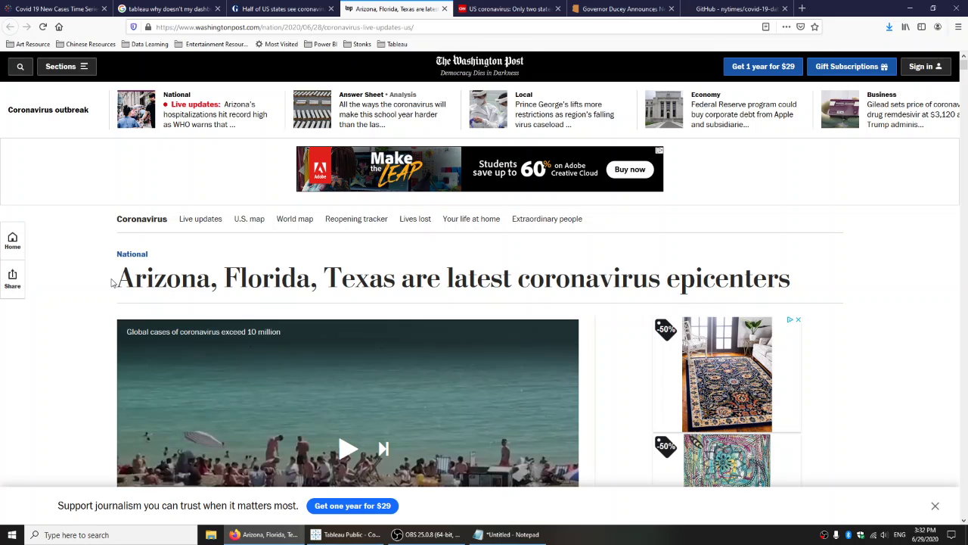
{"action": "scroll", "coordinate": [114, 261], "scroll_direction": "down", "scroll_amount": 2}
{"action": "scroll", "coordinate": [99, 317], "scroll_direction": "up", "scroll_amount": 2}
{"action": "scroll", "coordinate": [88, 368], "scroll_direction": "down", "scroll_amount": 1}
{"action": "scroll", "coordinate": [89, 367], "scroll_direction": "down", "scroll_amount": 1}
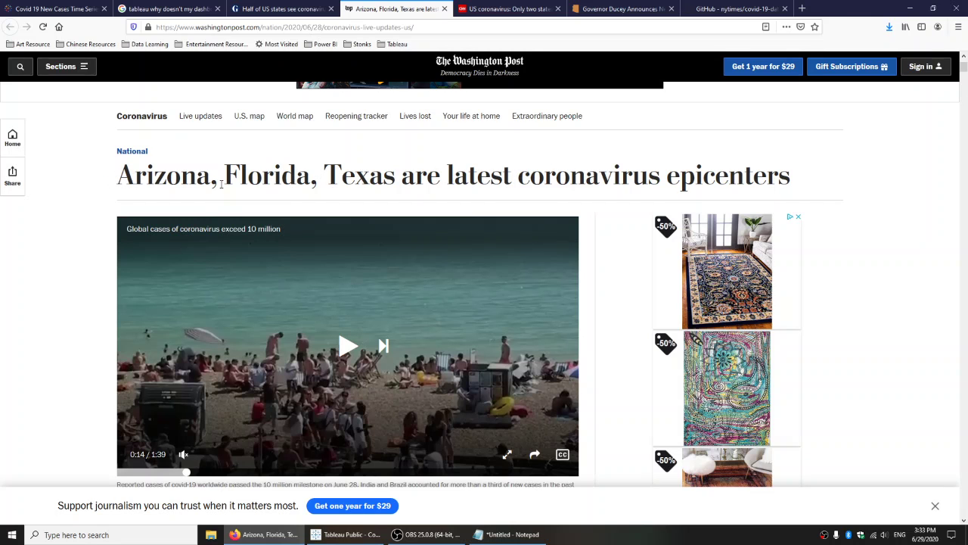
Switch to Tableau Public, clear the Arizona highlight, and replay the timeline from its start to May 16, 2020
{"action": "left_click", "coordinate": [346, 534]}
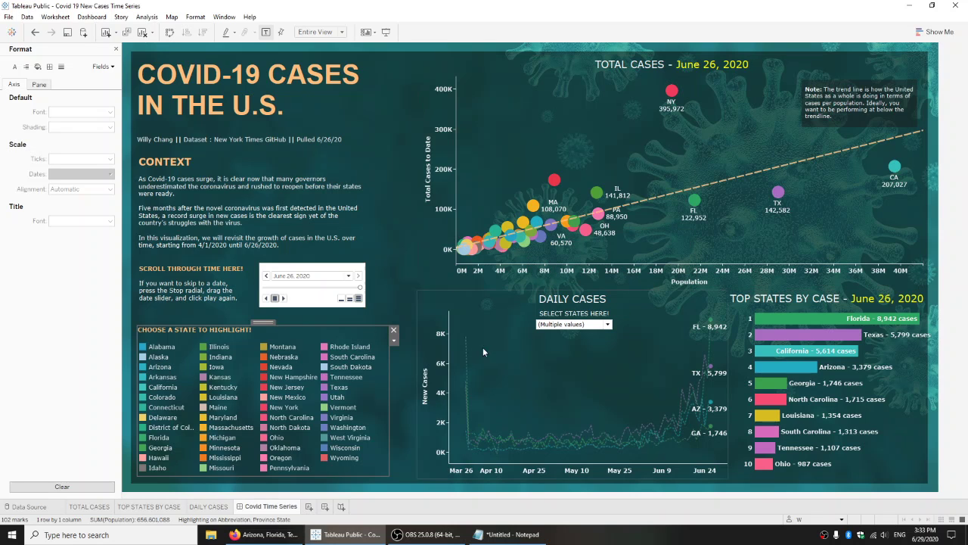
{"action": "left_click_drag", "start_coordinate": [360, 288], "coordinate": [246, 283]}
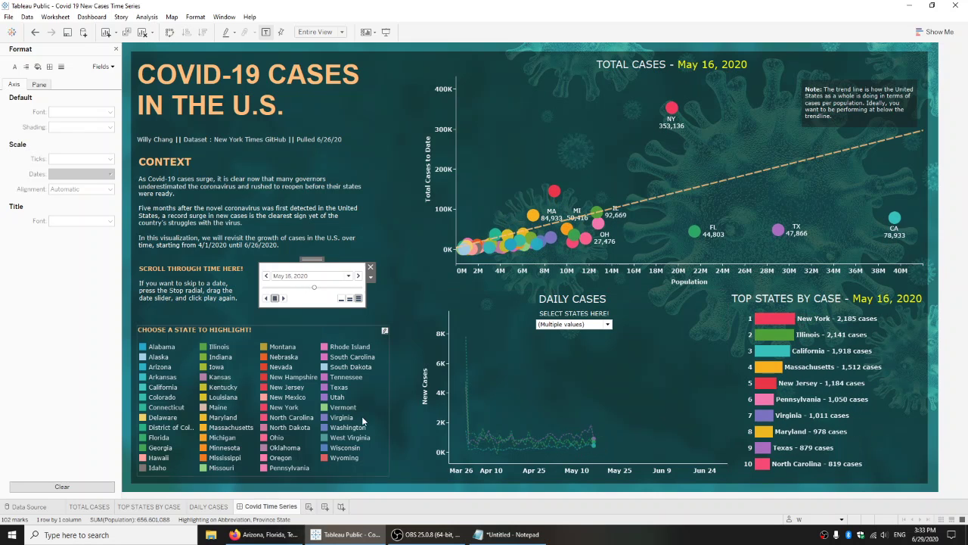
Allow the mark labels on the DAILY CASES worksheet to overlap other marks
{"action": "left_click", "coordinate": [91, 507]}
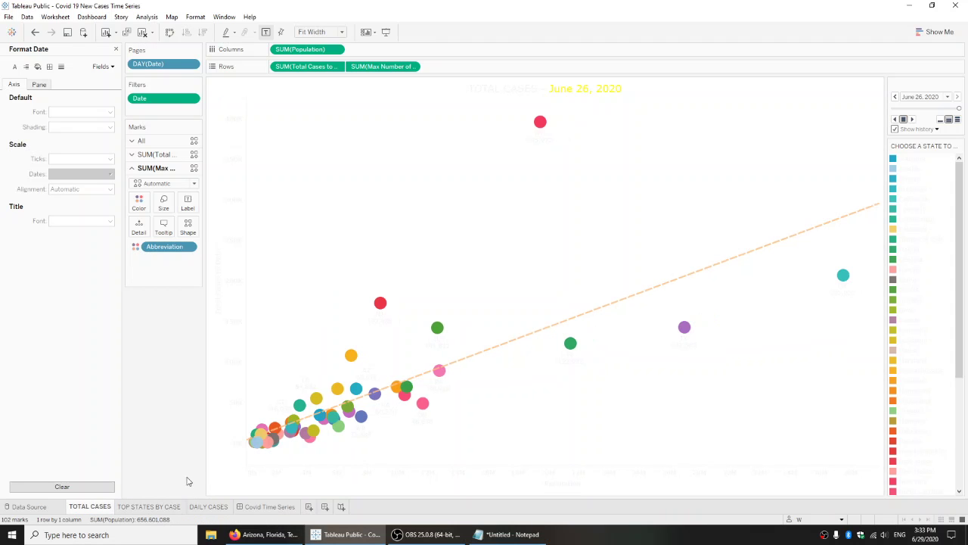
{"action": "left_click", "coordinate": [159, 506]}
{"action": "left_click", "coordinate": [209, 507]}
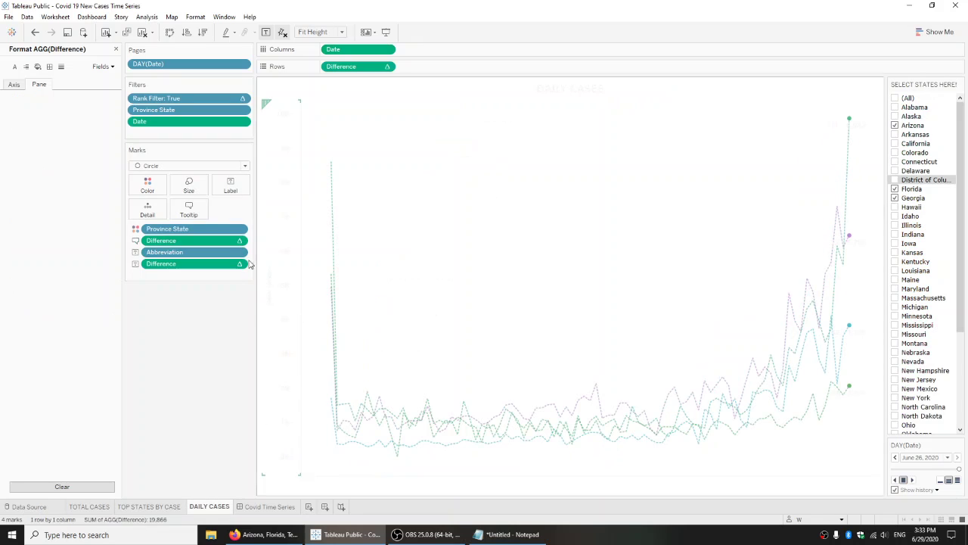
{"action": "left_click", "coordinate": [230, 186]}
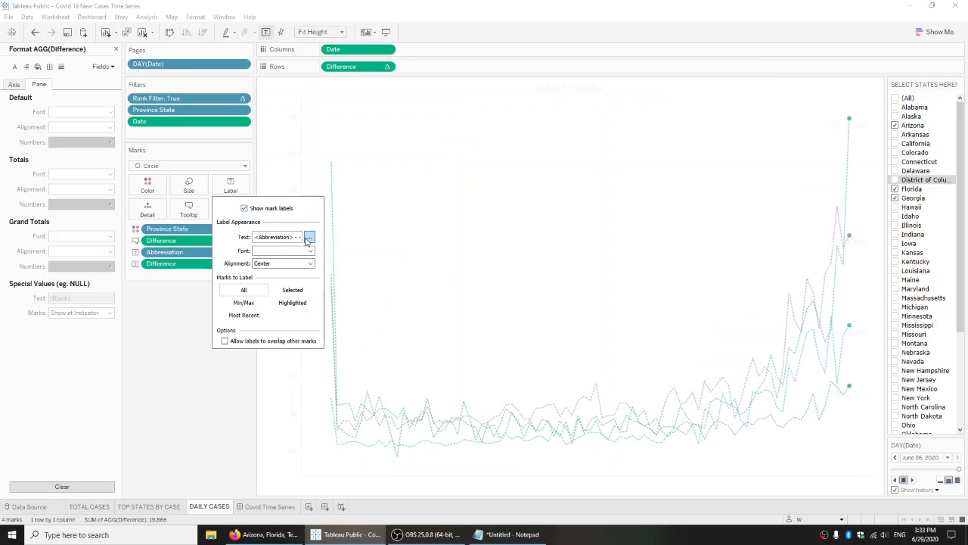
{"action": "left_click", "coordinate": [225, 392]}
Return to the Covid Time Series dashboard and play the timeline to May 25, 2020, to check the Daily Cases labels
{"action": "left_click", "coordinate": [277, 512]}
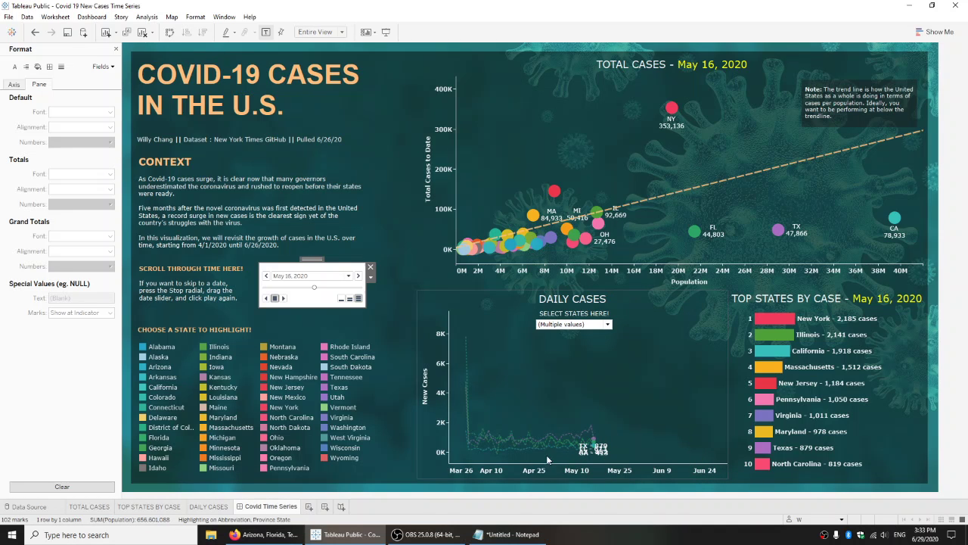
{"action": "left_click", "coordinate": [283, 299]}
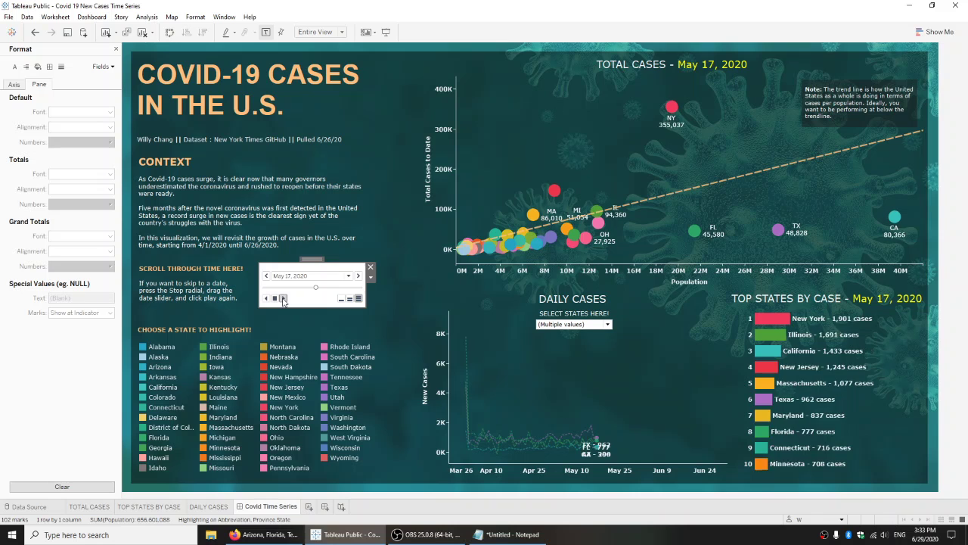
{"action": "left_click", "coordinate": [275, 299]}
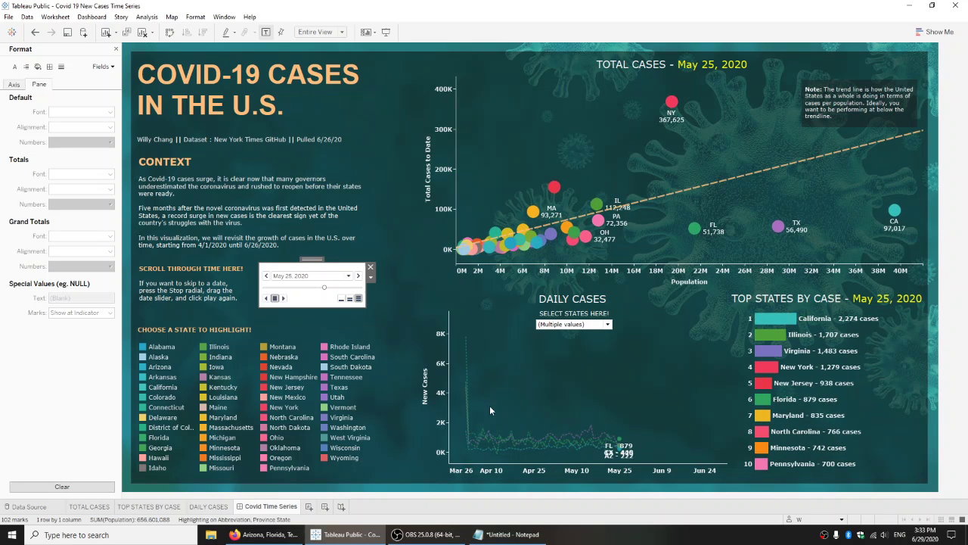
Stop the DAILY CASES worksheet's mark labels from overlapping other marks and return to the Covid Time Series dashboard
{"action": "left_click", "coordinate": [160, 507]}
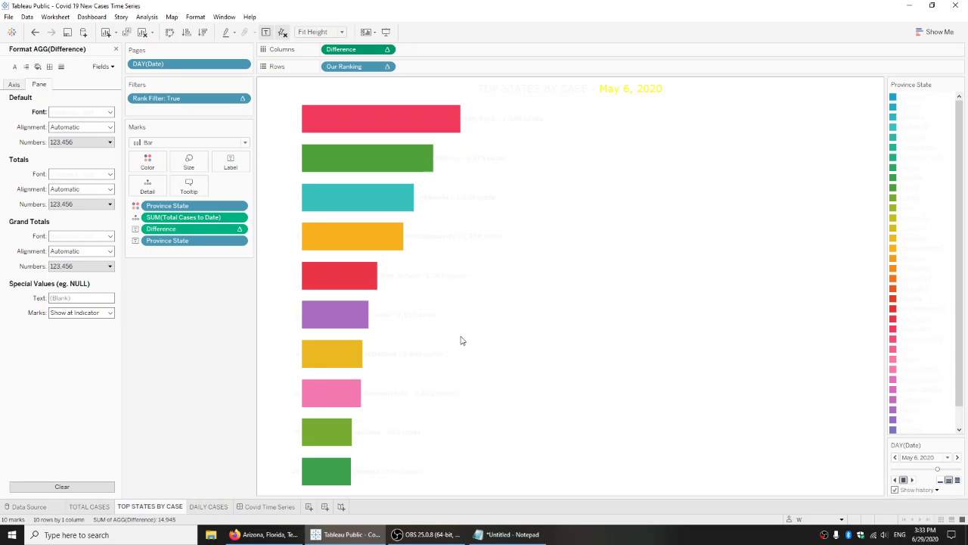
{"action": "left_click", "coordinate": [209, 506]}
{"action": "left_click", "coordinate": [230, 185]}
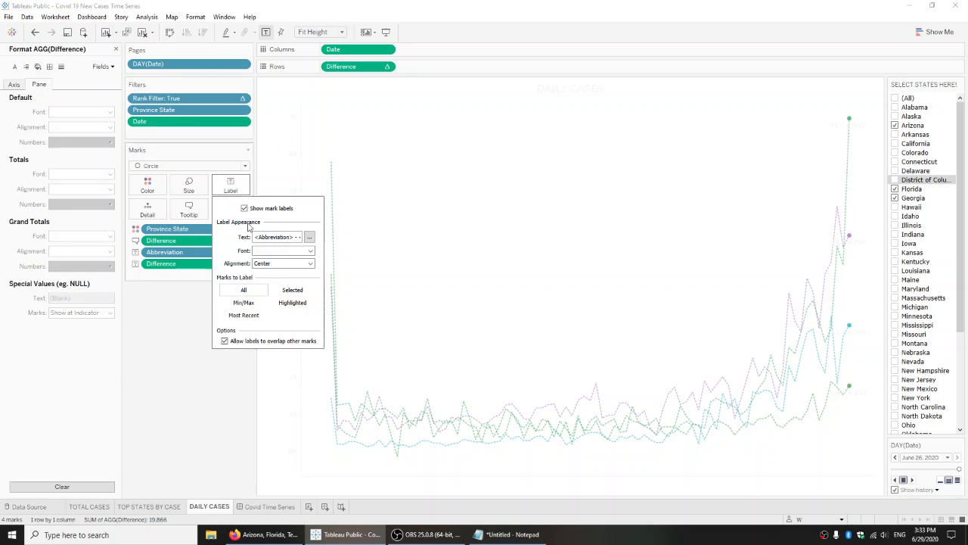
{"action": "left_click", "coordinate": [271, 506]}
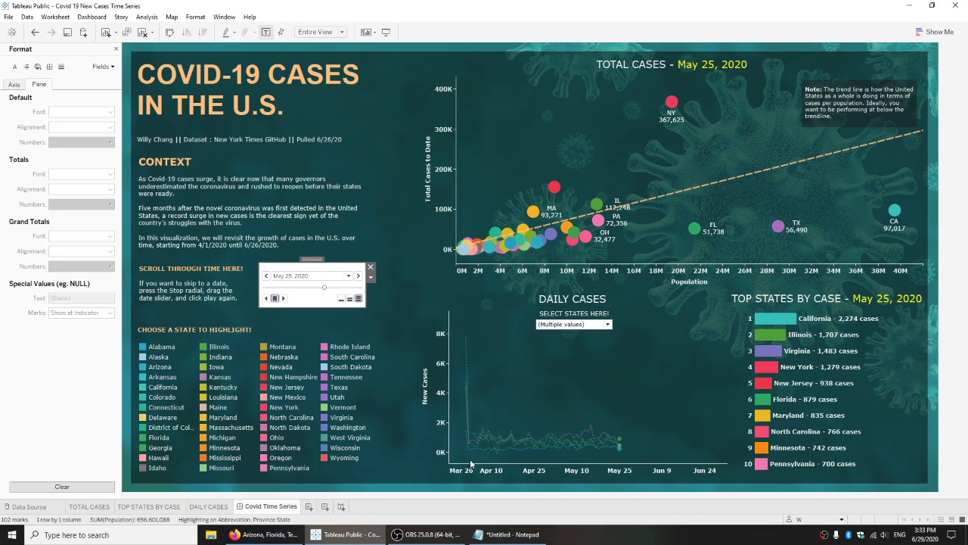
Check Arizona's mark in Daily Cases, and play the timeline to June 26, 2020, to examine the state marks
{"action": "mouse_move", "coordinate": [618, 452]}
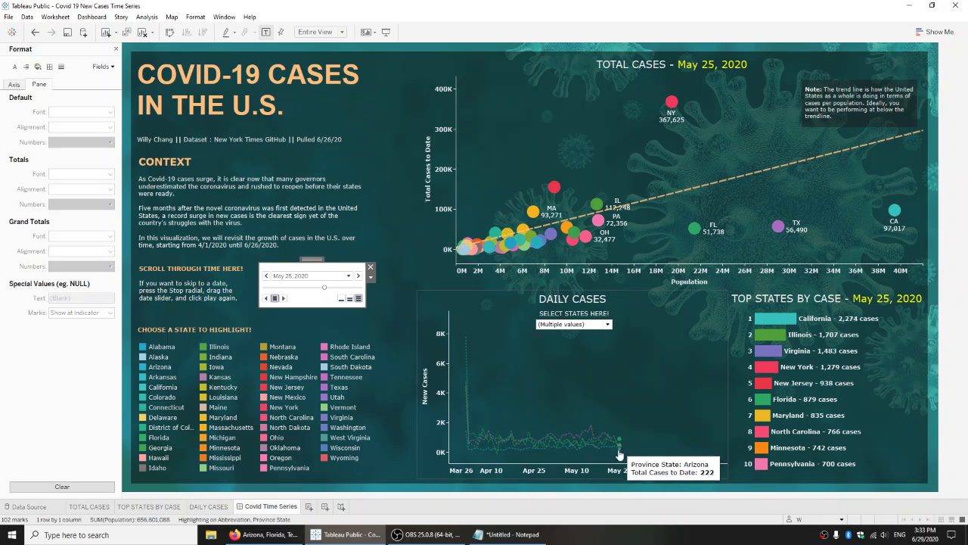
{"action": "left_click", "coordinate": [283, 298]}
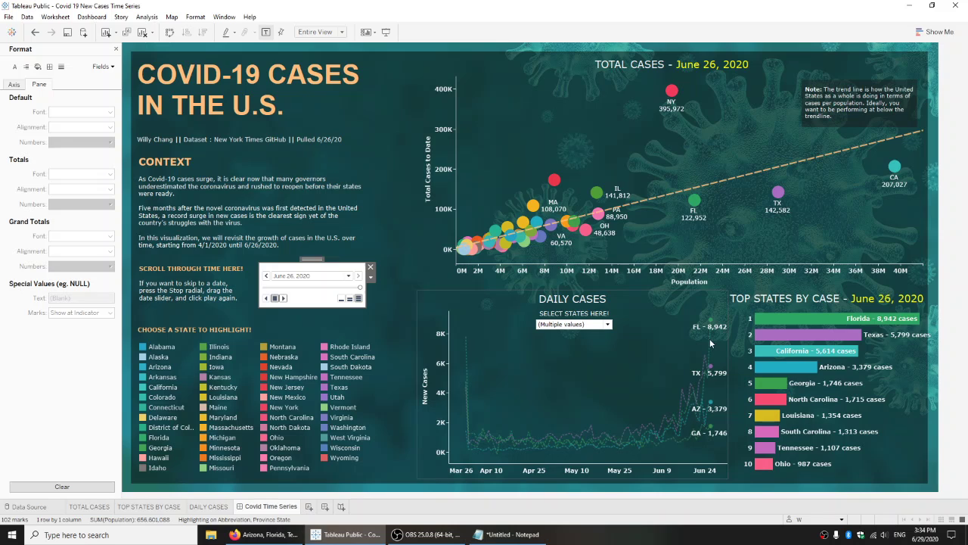
{"action": "mouse_move", "coordinate": [713, 328]}
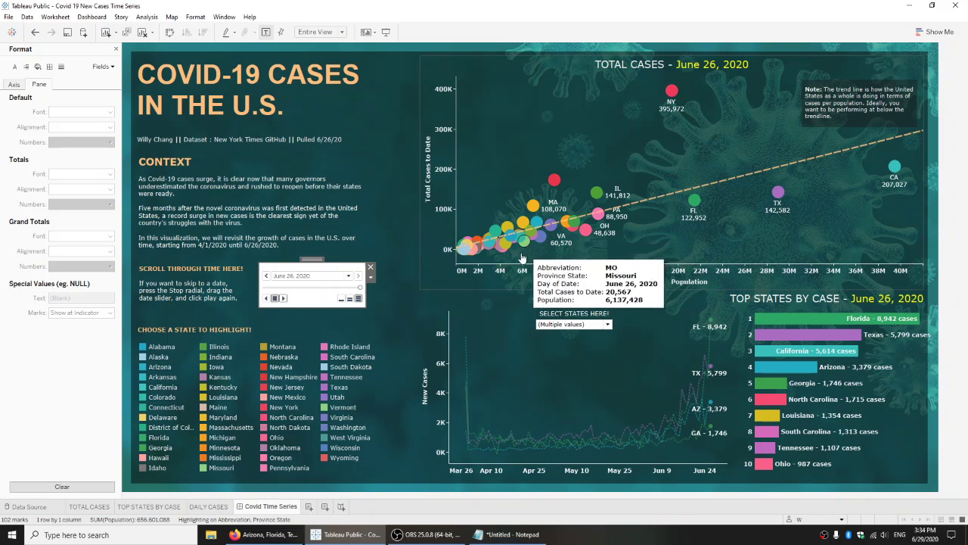
{"action": "mouse_move", "coordinate": [524, 215]}
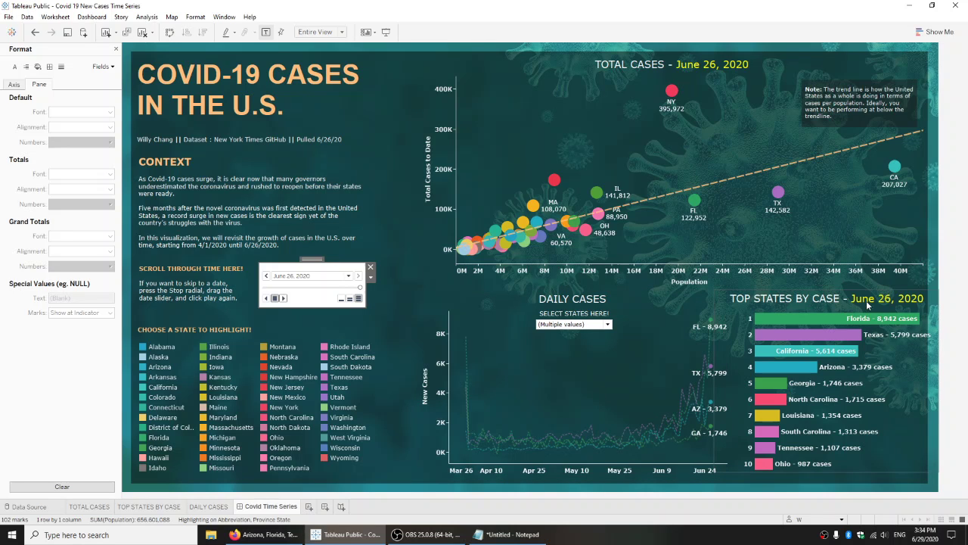
Move the timeline back to May 28, 2020, and play it into early June to examine Arizona in the Top States by Case ranking
{"action": "left_click", "coordinate": [328, 287]}
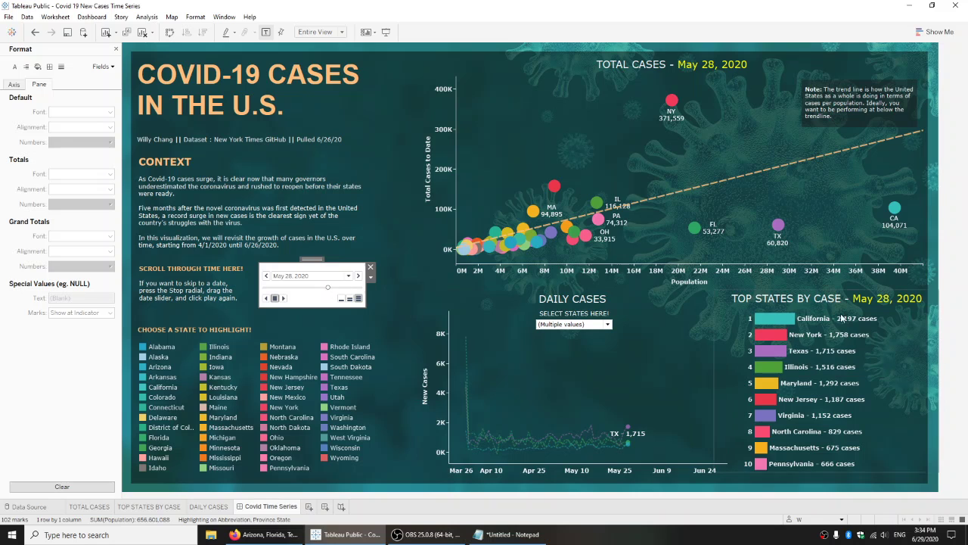
{"action": "left_click", "coordinate": [282, 300]}
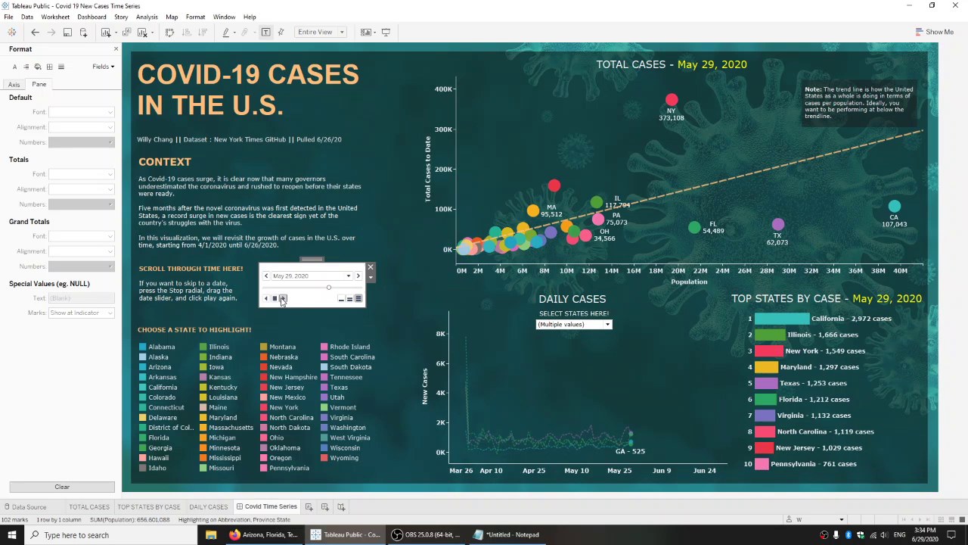
{"action": "left_click", "coordinate": [275, 300]}
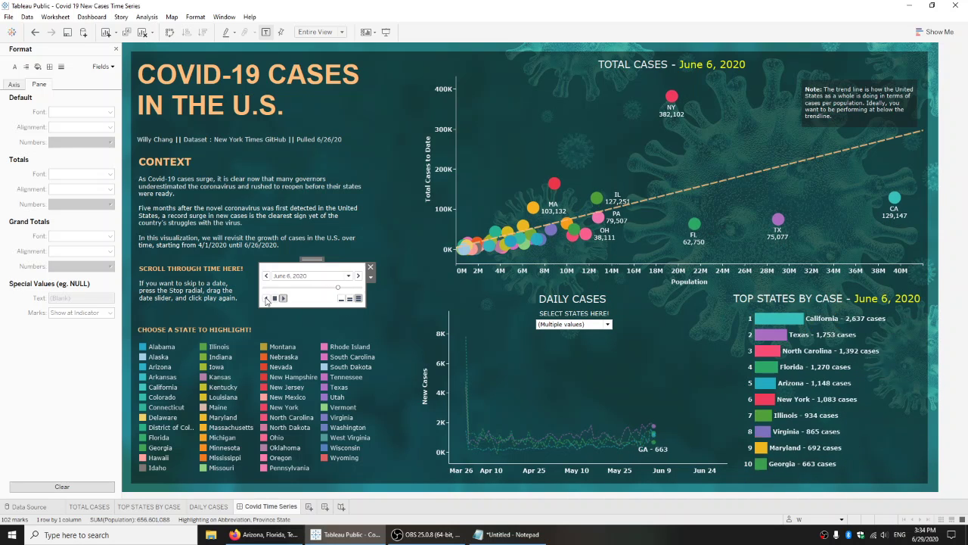
{"action": "left_click", "coordinate": [275, 300]}
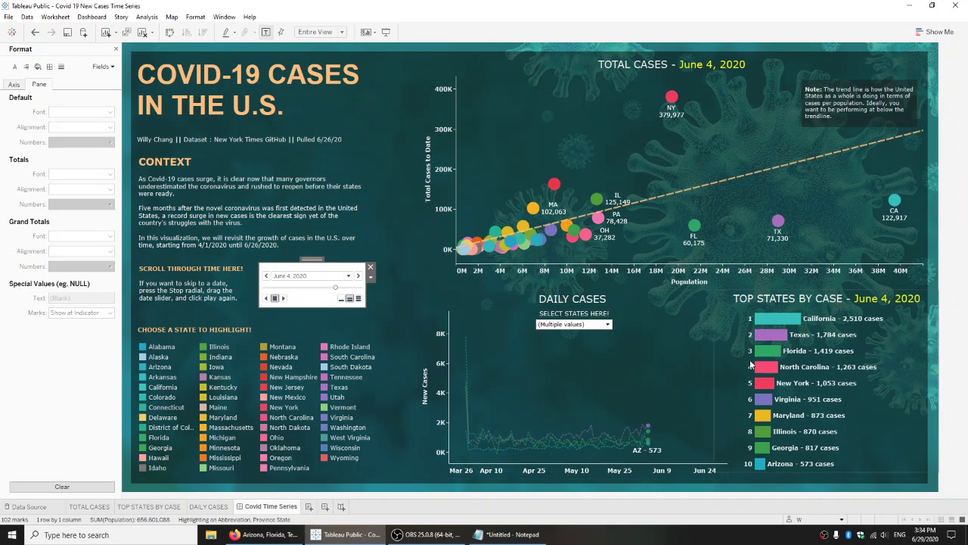
{"action": "mouse_move", "coordinate": [780, 469]}
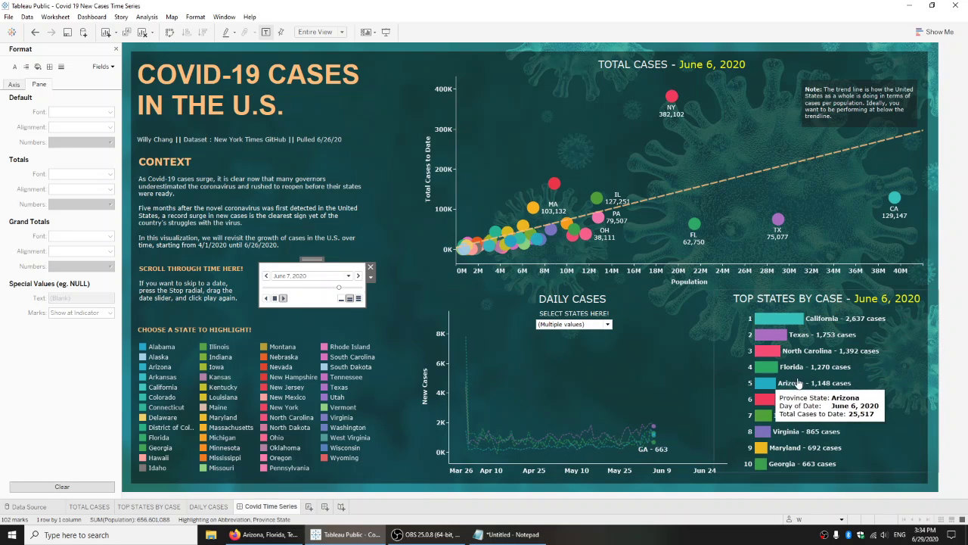
Run the timeline backward through late May and stop it at May 25, 2020
{"action": "left_click", "coordinate": [266, 298]}
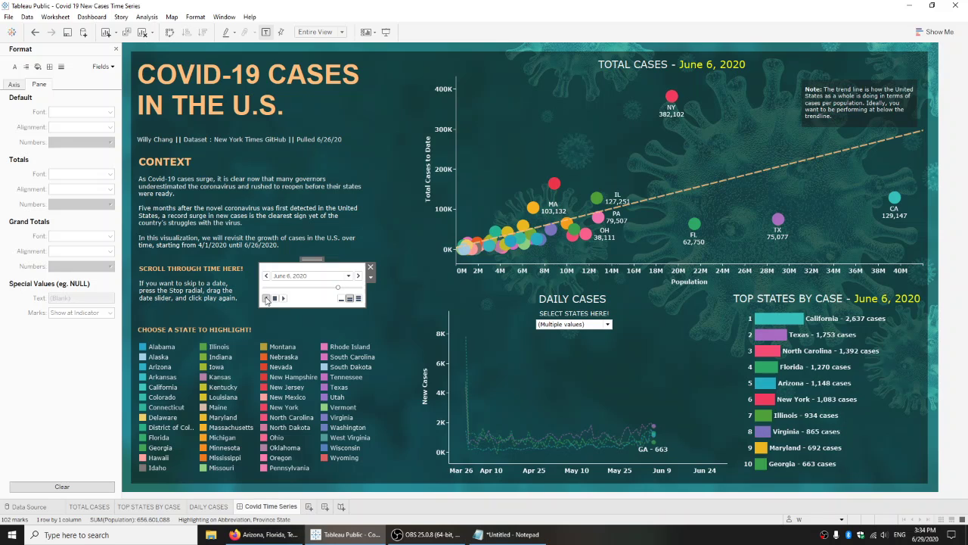
{"action": "left_click", "coordinate": [266, 299]}
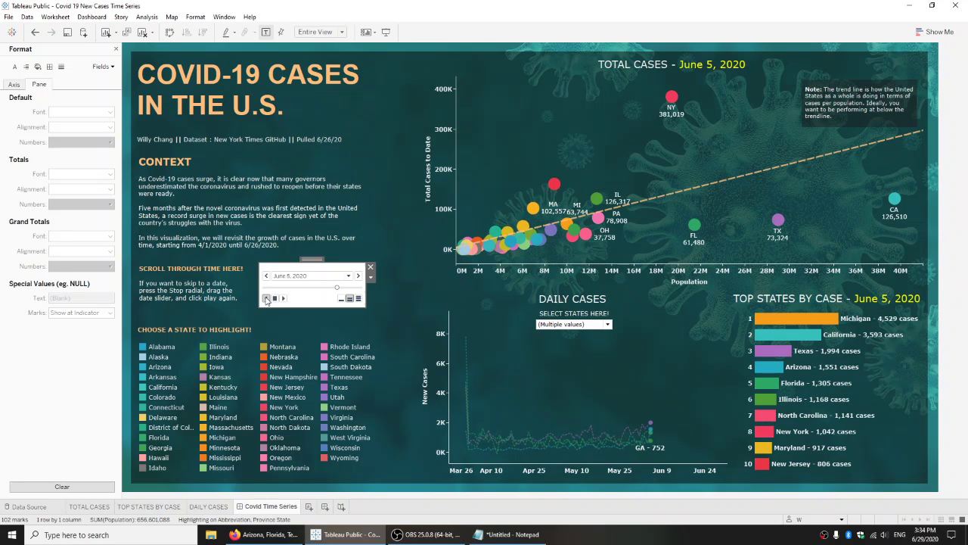
{"action": "left_click_drag", "start_coordinate": [331, 285], "coordinate": [329, 292]}
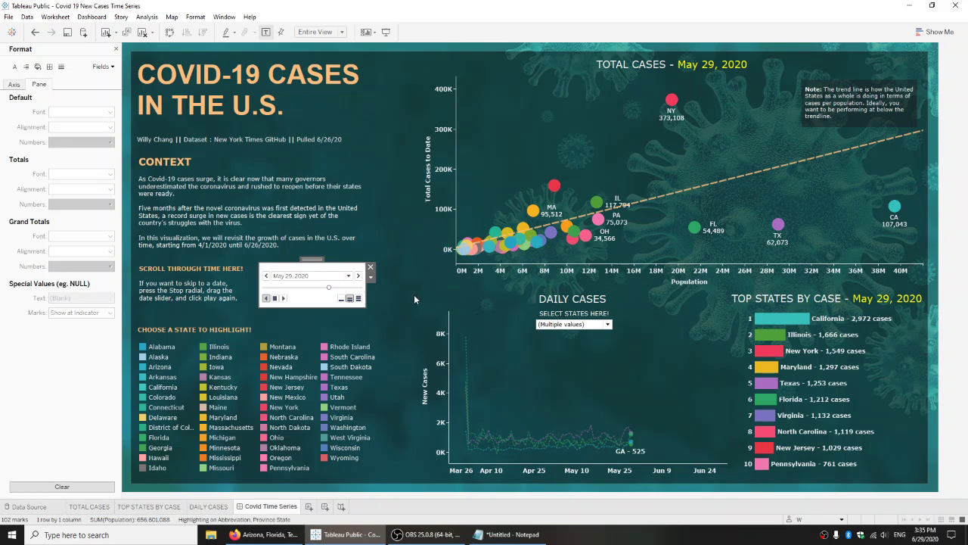
{"action": "left_click", "coordinate": [269, 299]}
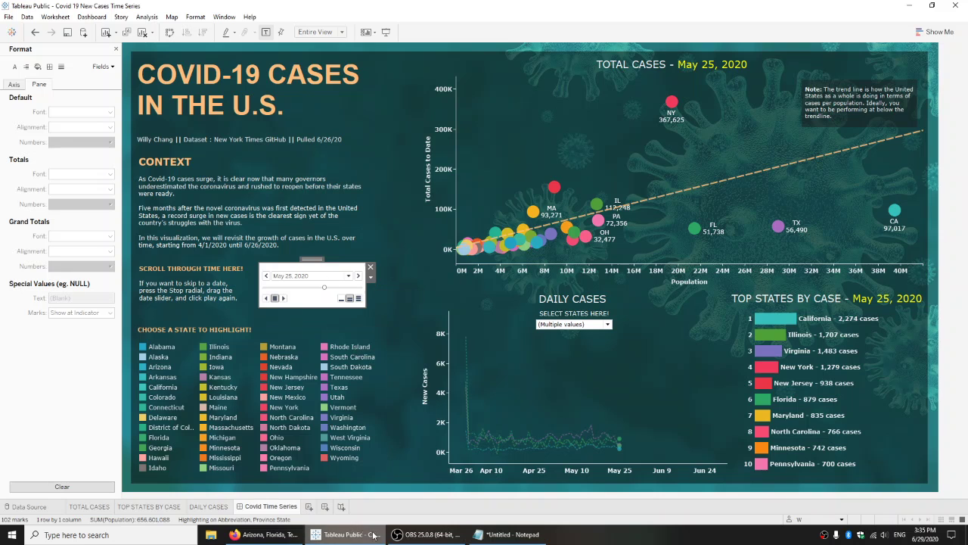
Switch to Firefox and look through the open CNN, Washington Post, Arizona governor and New York Times GitHub pages for reopening information
{"action": "left_click", "coordinate": [265, 534]}
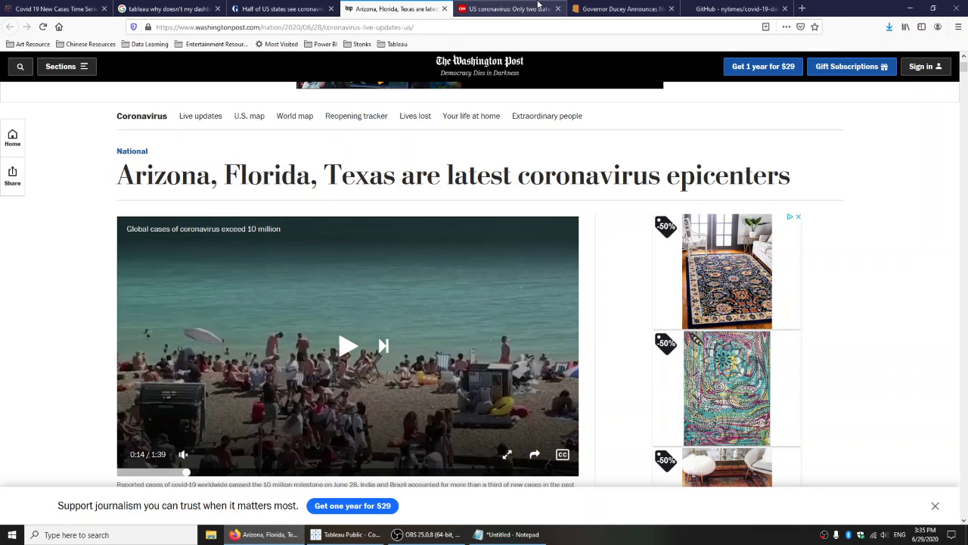
{"action": "left_click", "coordinate": [538, 8]}
{"action": "left_click", "coordinate": [616, 8]}
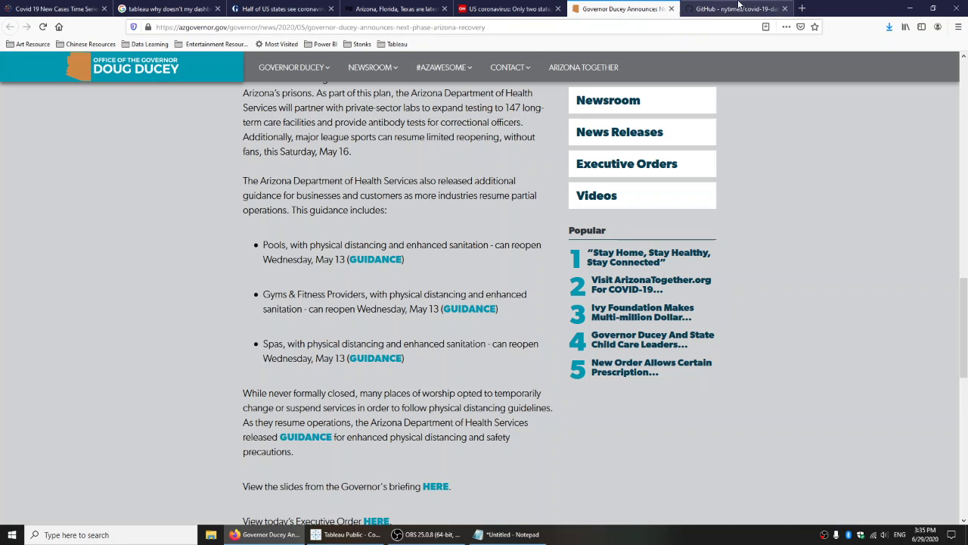
{"action": "left_click", "coordinate": [739, 7]}
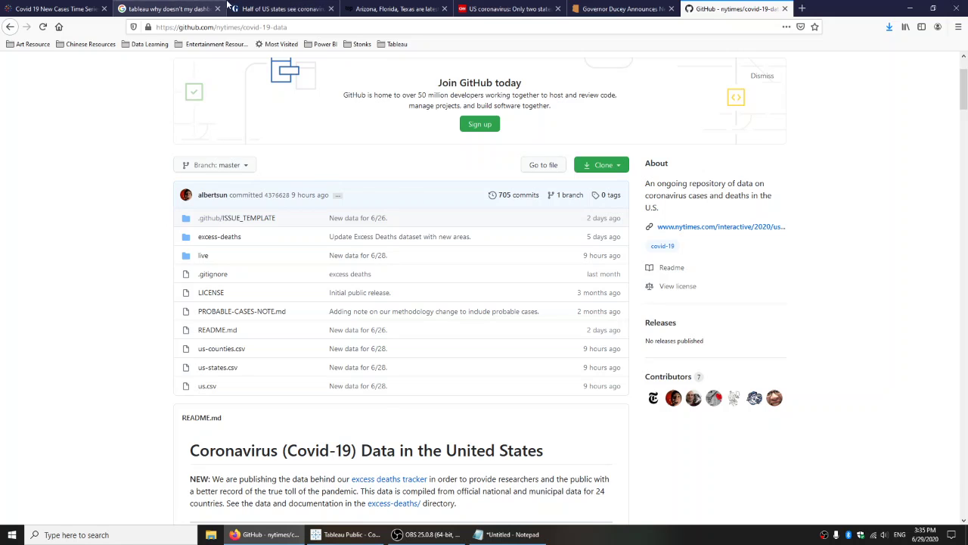
{"action": "left_click", "coordinate": [393, 8]}
{"action": "left_click", "coordinate": [506, 9]}
{"action": "left_click", "coordinate": [613, 6]}
{"action": "left_click", "coordinate": [508, 9]}
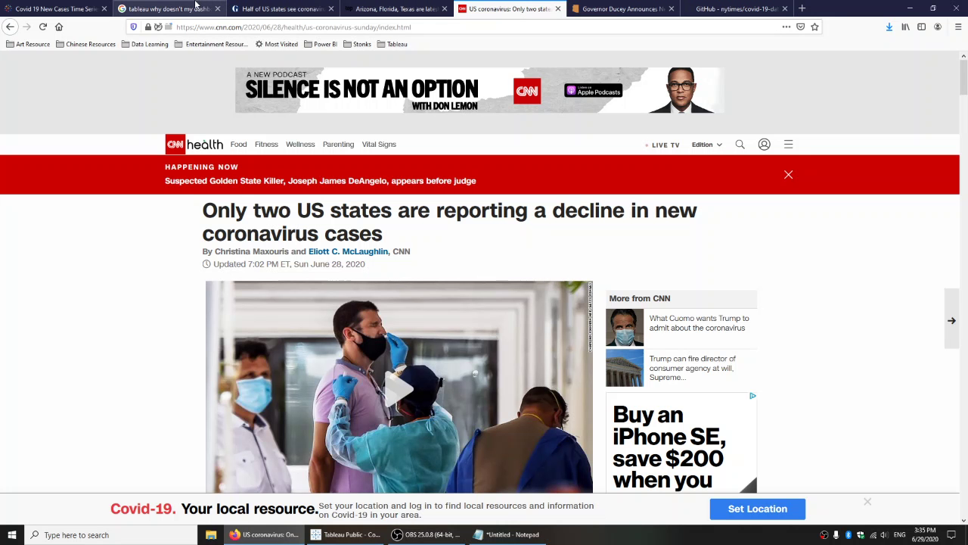
Look up "state reopen" in a new browser tab and open the New York Times page on how all 50 states are reopening
{"action": "left_click", "coordinate": [801, 8]}
{"action": "left_click", "coordinate": [425, 30]}
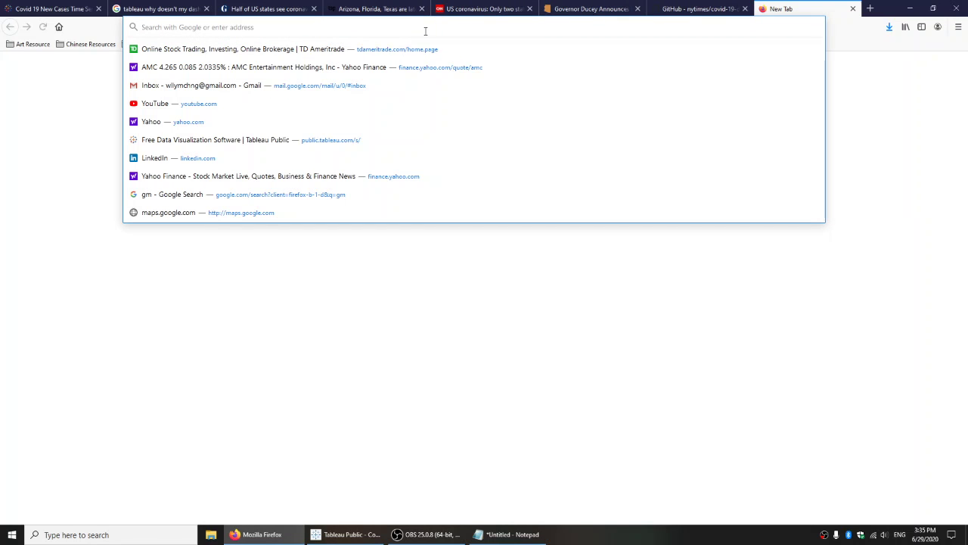
{"action": "type", "text": "state reopen"}
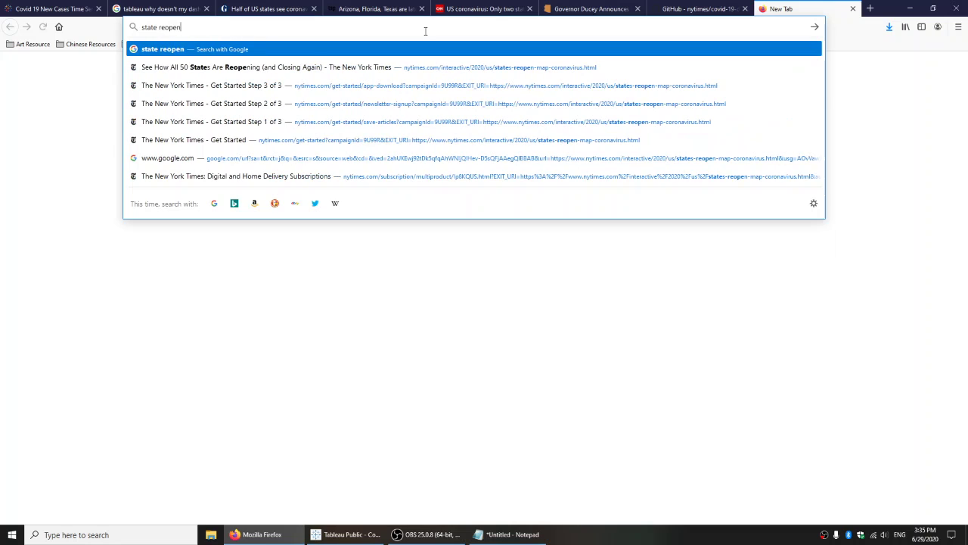
{"action": "key", "text": "Down"}
{"action": "key", "text": "Return"}
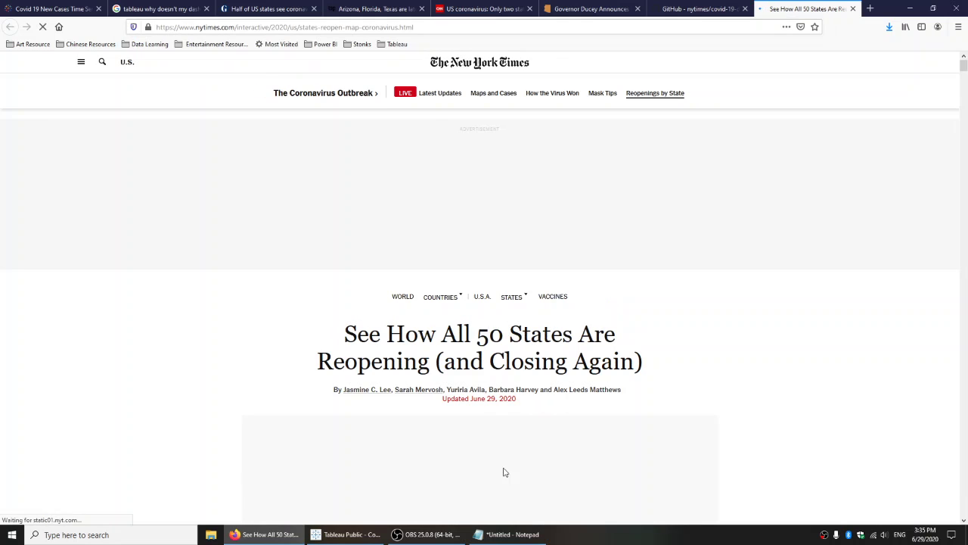
Open Arizona's reopening details from the New York Times state map, and switch back to Tableau Public to compare with the dashboard
{"action": "scroll", "coordinate": [432, 434], "scroll_direction": "down", "scroll_amount": 2}
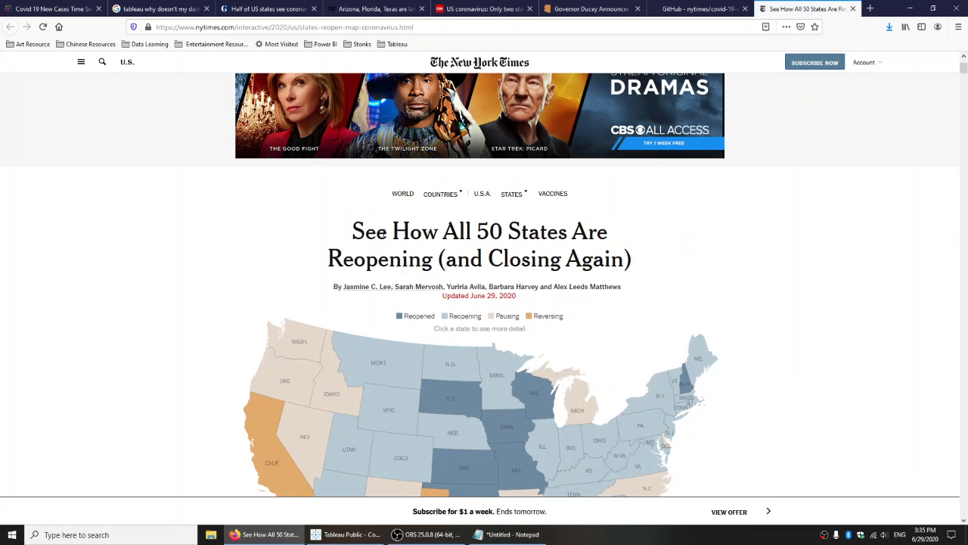
{"action": "scroll", "coordinate": [250, 264], "scroll_direction": "down", "scroll_amount": 1}
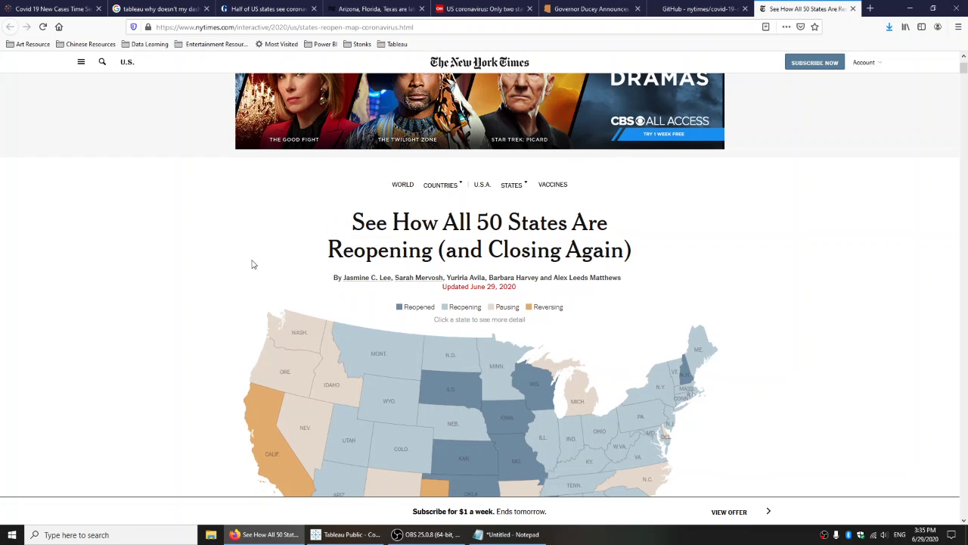
{"action": "scroll", "coordinate": [256, 457], "scroll_direction": "down", "scroll_amount": 1}
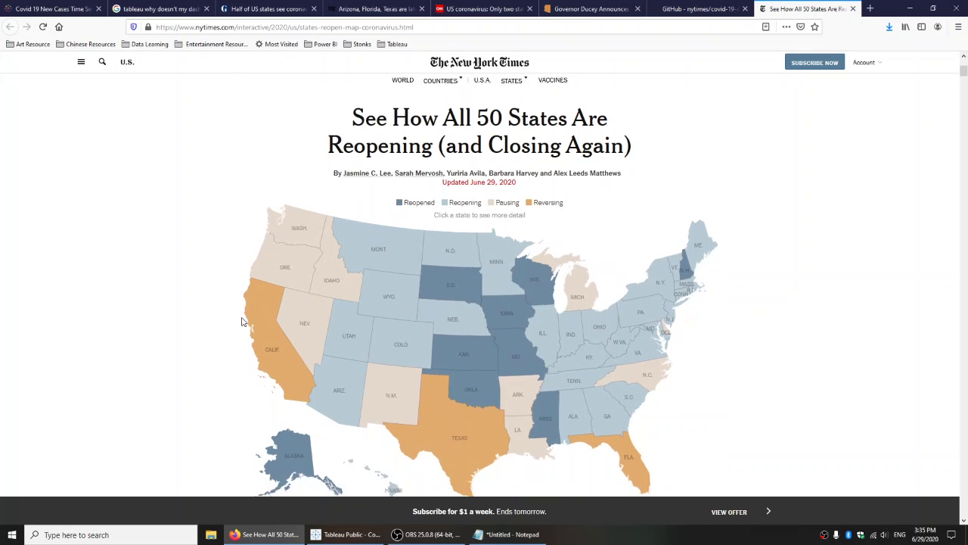
{"action": "scroll", "coordinate": [274, 283], "scroll_direction": "down", "scroll_amount": 2}
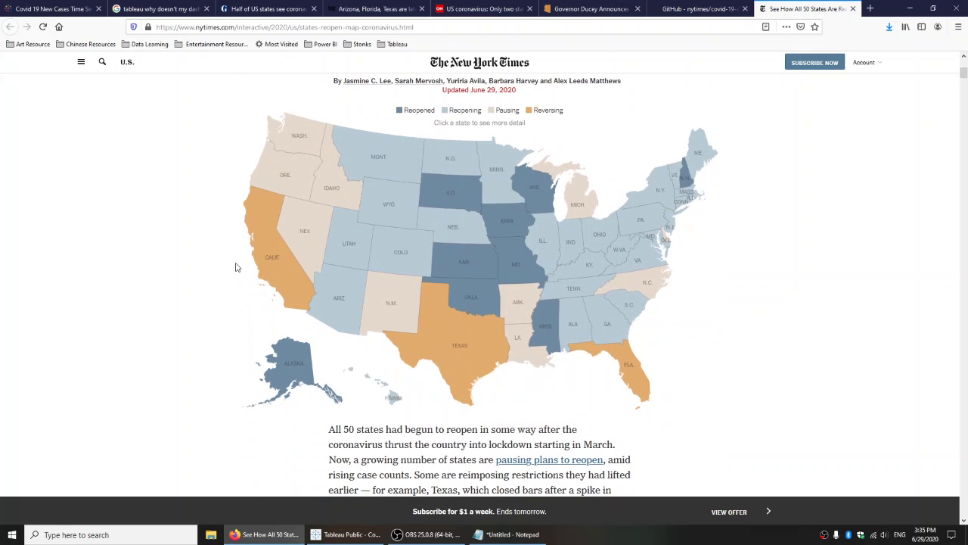
{"action": "left_click", "coordinate": [337, 297]}
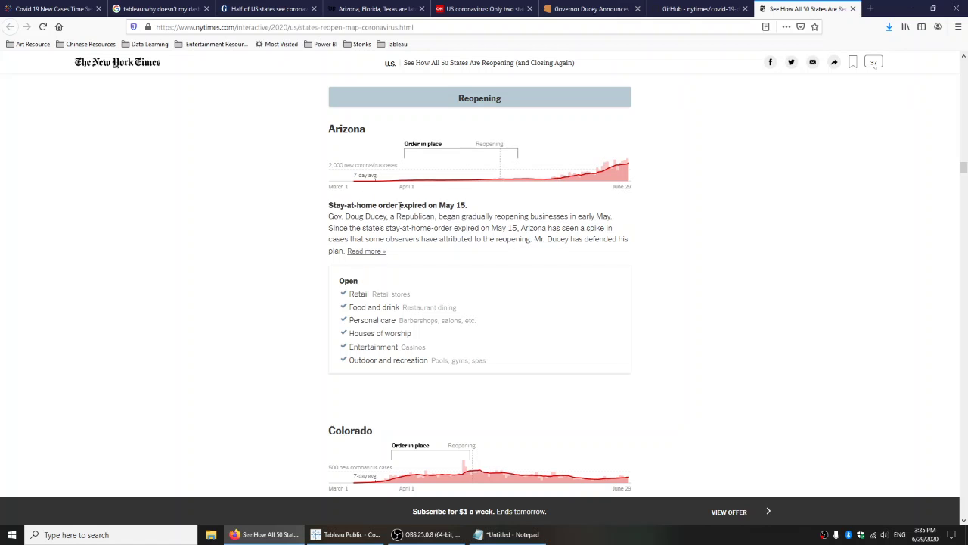
{"action": "mouse_move", "coordinate": [415, 532]}
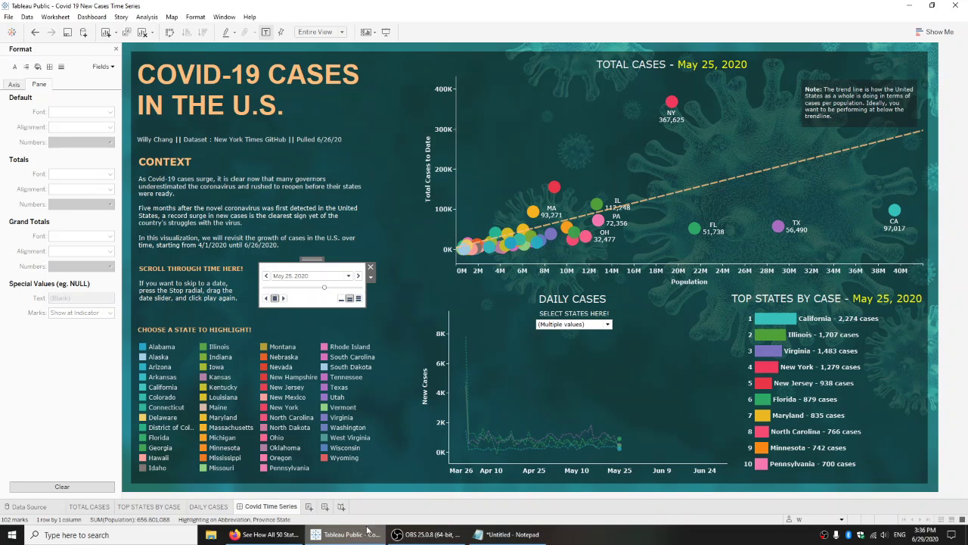
{"action": "left_click", "coordinate": [348, 534]}
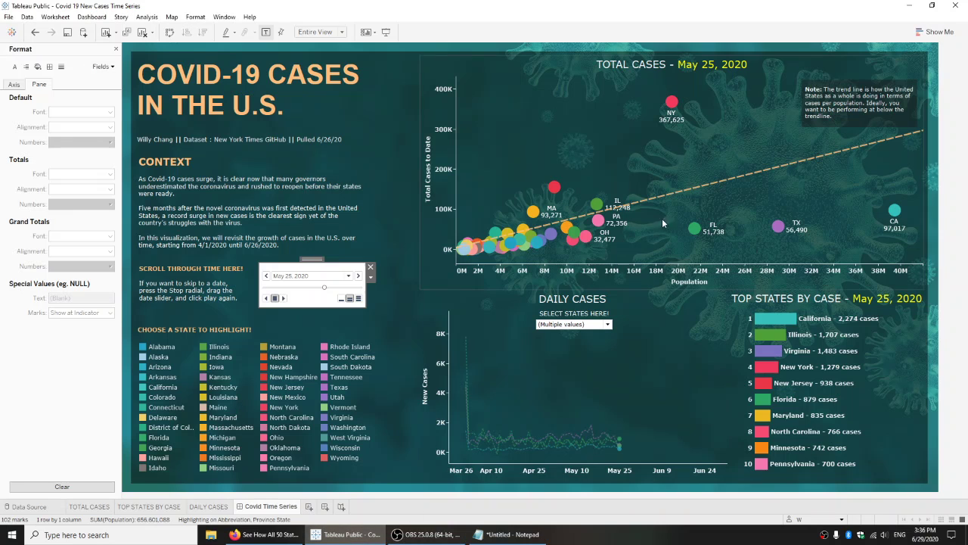
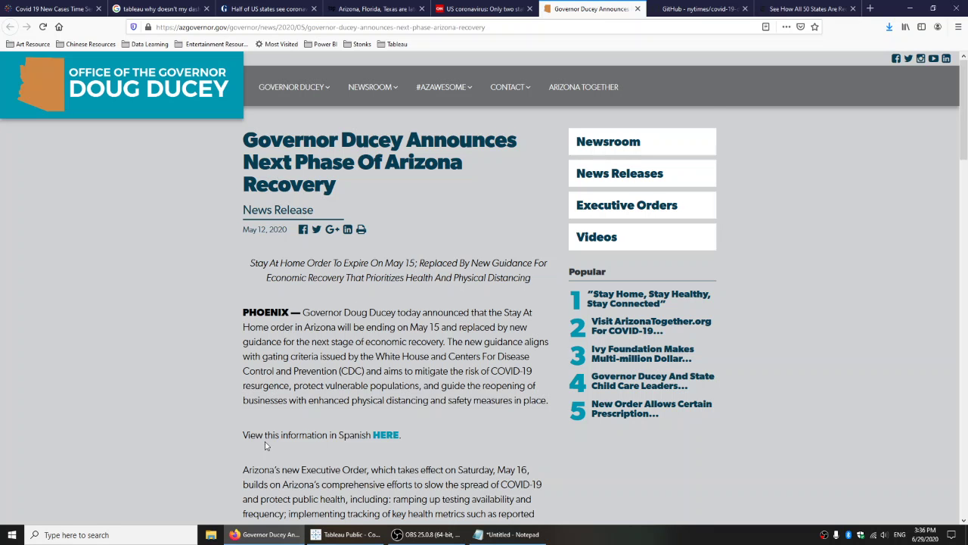
Review the reopening guidance and executive order details in the Arizona governor's May 12, 2020 news release
{"action": "scroll", "coordinate": [310, 428], "scroll_direction": "down", "scroll_amount": 10}
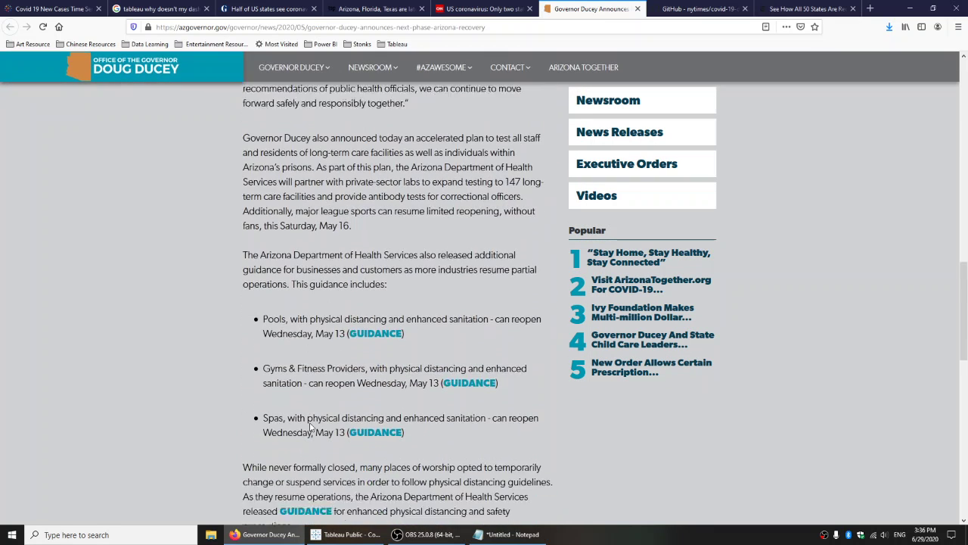
{"action": "scroll", "coordinate": [310, 427], "scroll_direction": "down", "scroll_amount": 1}
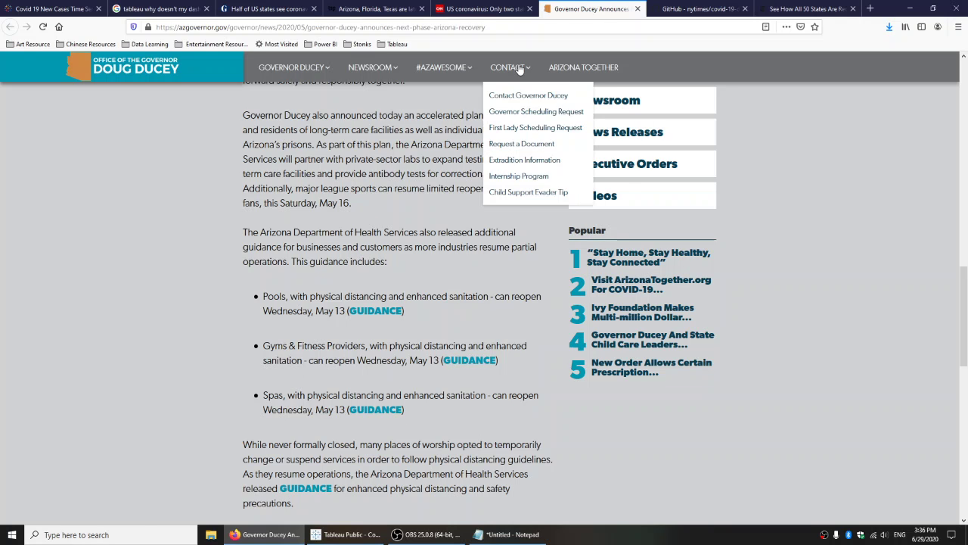
{"action": "scroll", "coordinate": [182, 246], "scroll_direction": "up", "scroll_amount": 8}
{"action": "scroll", "coordinate": [180, 247], "scroll_direction": "up", "scroll_amount": 1}
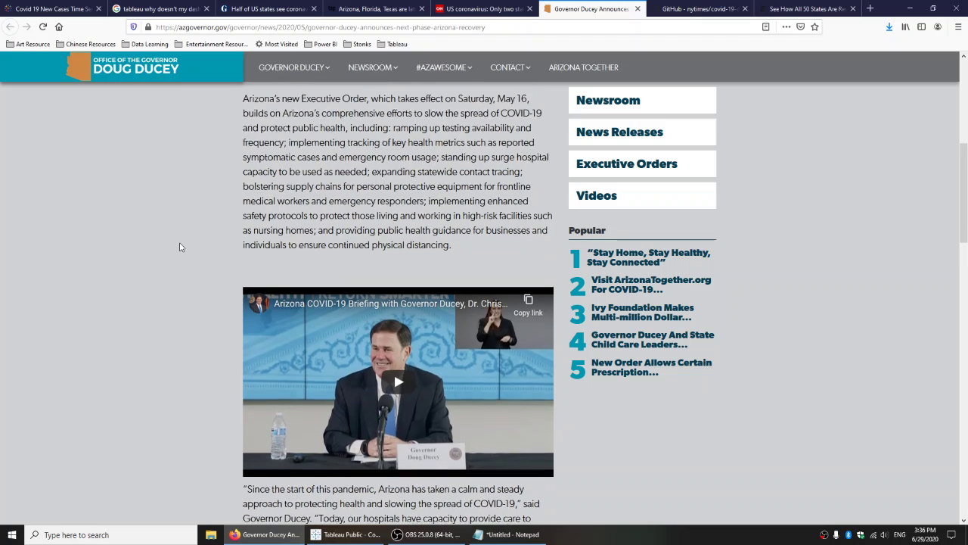
{"action": "scroll", "coordinate": [180, 247], "scroll_direction": "down", "scroll_amount": 1}
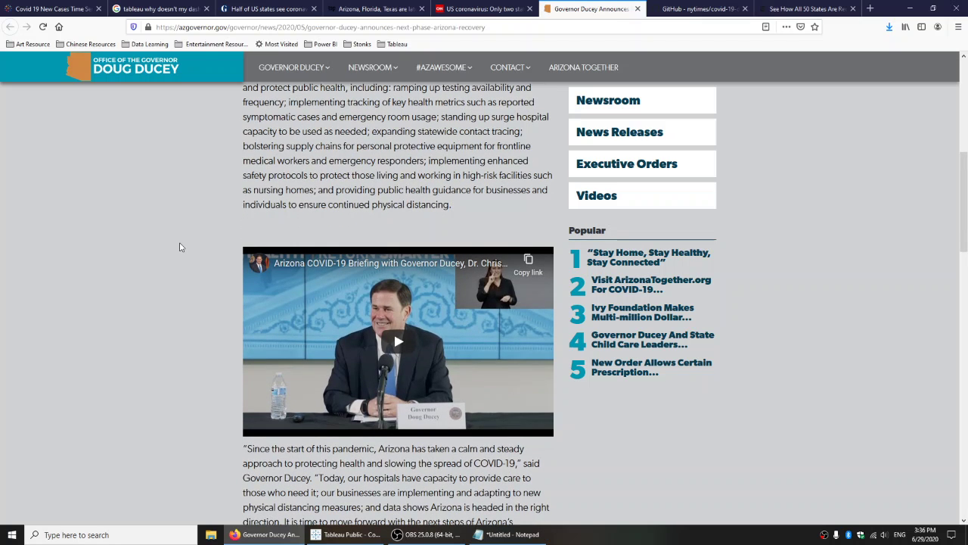
Read the Arizona governor's news release from the stay-at-home order expiry down to the reopening guidance for pools, gyms and spas
{"action": "scroll", "coordinate": [181, 246], "scroll_direction": "up", "scroll_amount": 6}
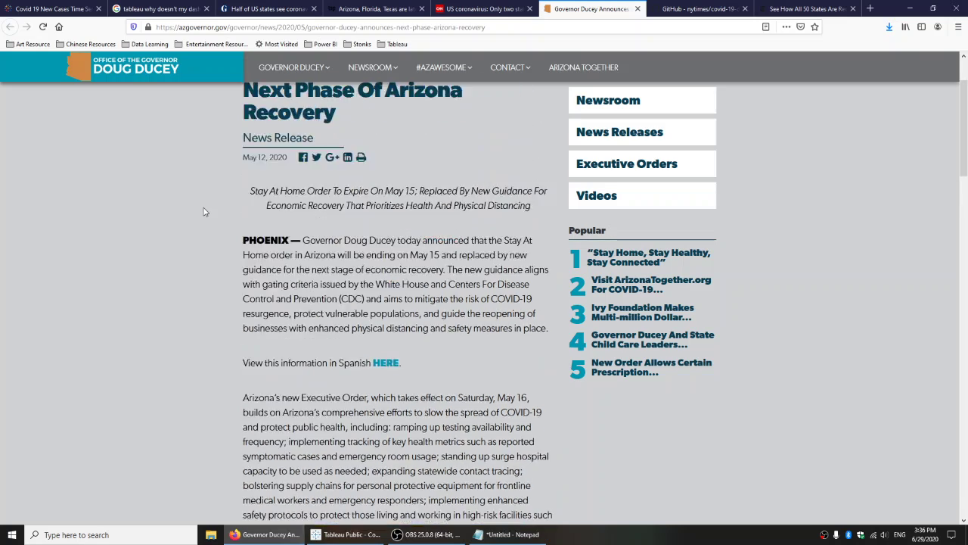
{"action": "scroll", "coordinate": [218, 210], "scroll_direction": "down", "scroll_amount": 6}
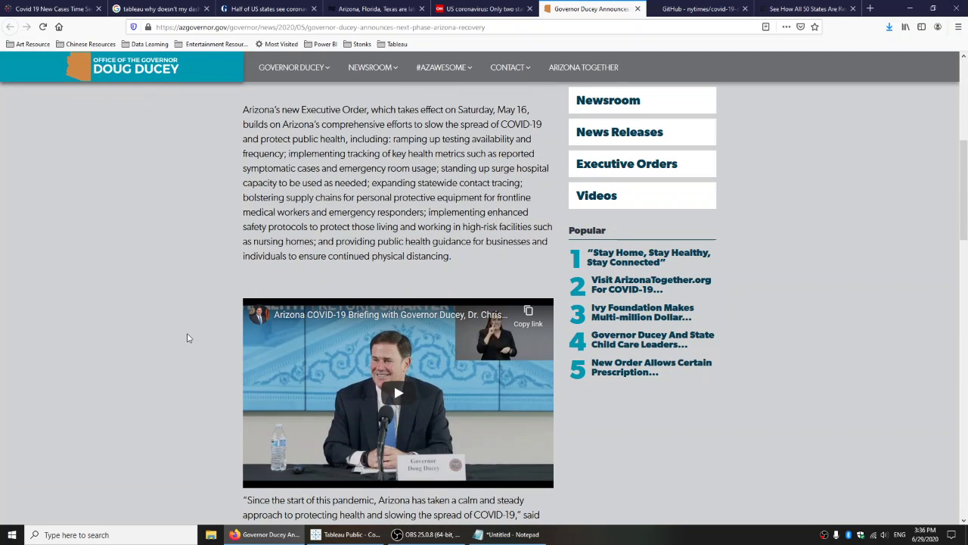
{"action": "scroll", "coordinate": [188, 338], "scroll_direction": "down", "scroll_amount": 2}
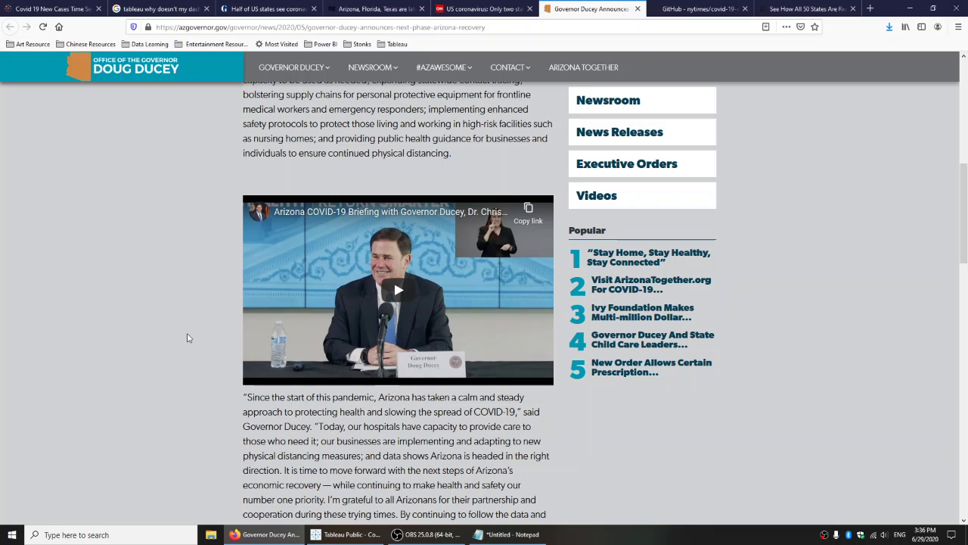
{"action": "scroll", "coordinate": [188, 338], "scroll_direction": "down", "scroll_amount": 2}
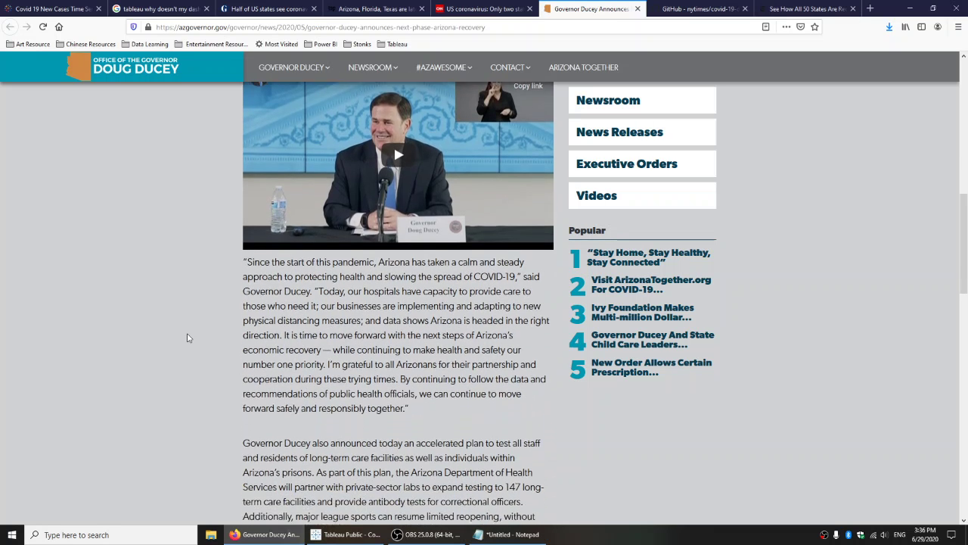
{"action": "scroll", "coordinate": [188, 339], "scroll_direction": "down", "scroll_amount": 7}
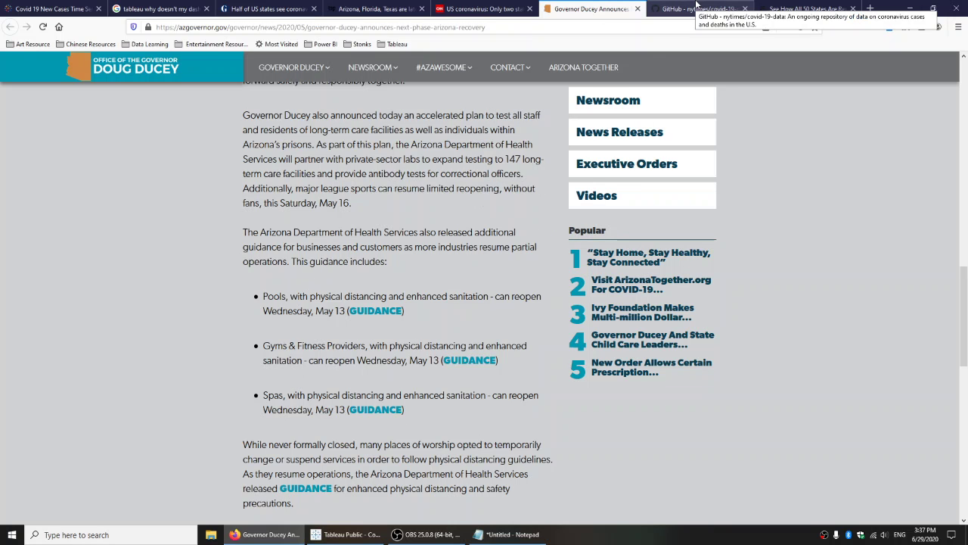
Switch to Tableau Public and play the dashboard timeline at the fastest speed through June 26, 2020
{"action": "left_click", "coordinate": [351, 535]}
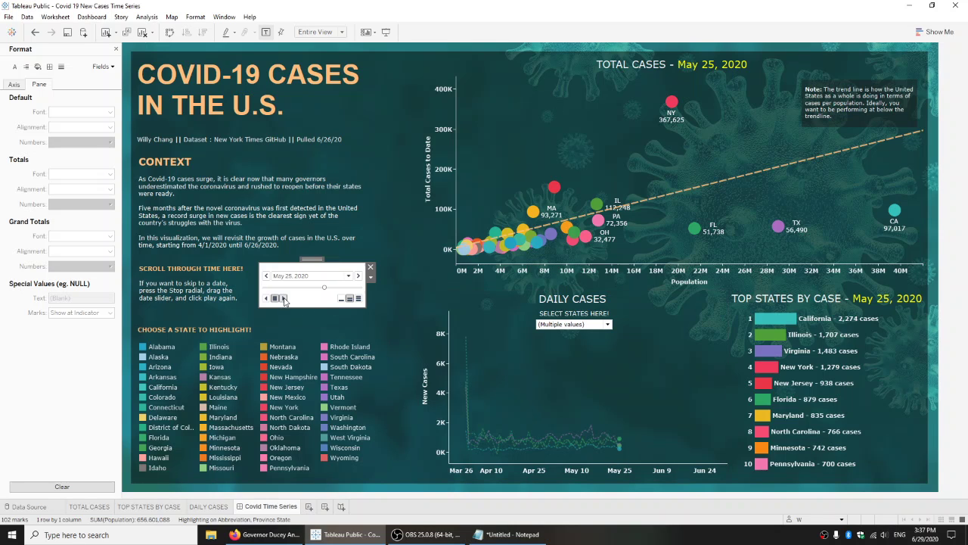
{"action": "left_click", "coordinate": [358, 300]}
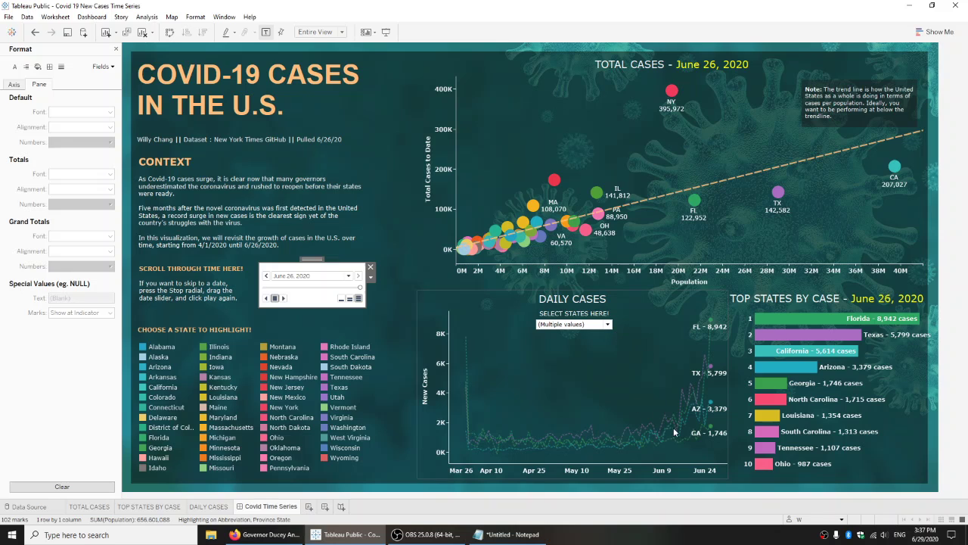
Open the Washington Post article on Arizona, Florida and Texas in Firefox, and return to Tableau Public to compare with the daily cases
{"action": "left_click", "coordinate": [264, 534]}
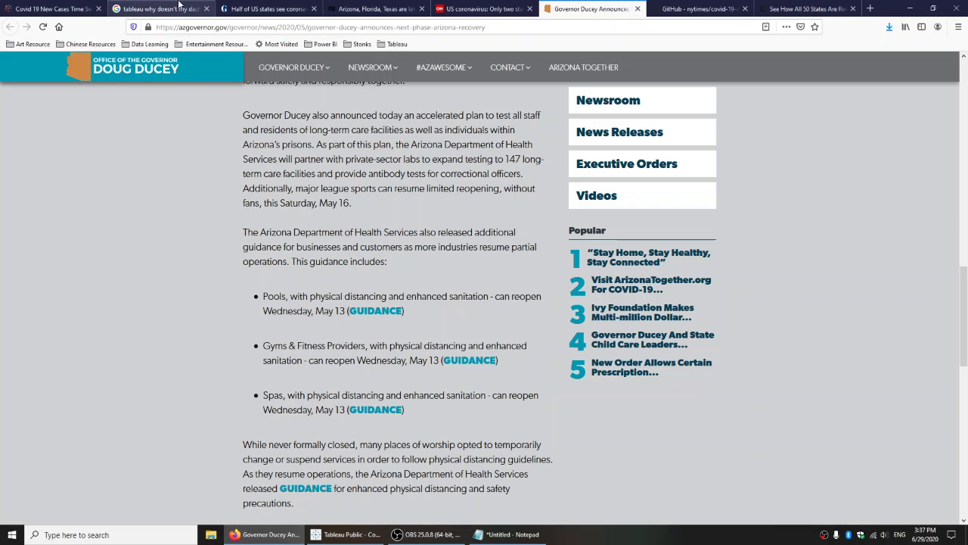
{"action": "left_click", "coordinate": [265, 9]}
{"action": "left_click", "coordinate": [345, 8]}
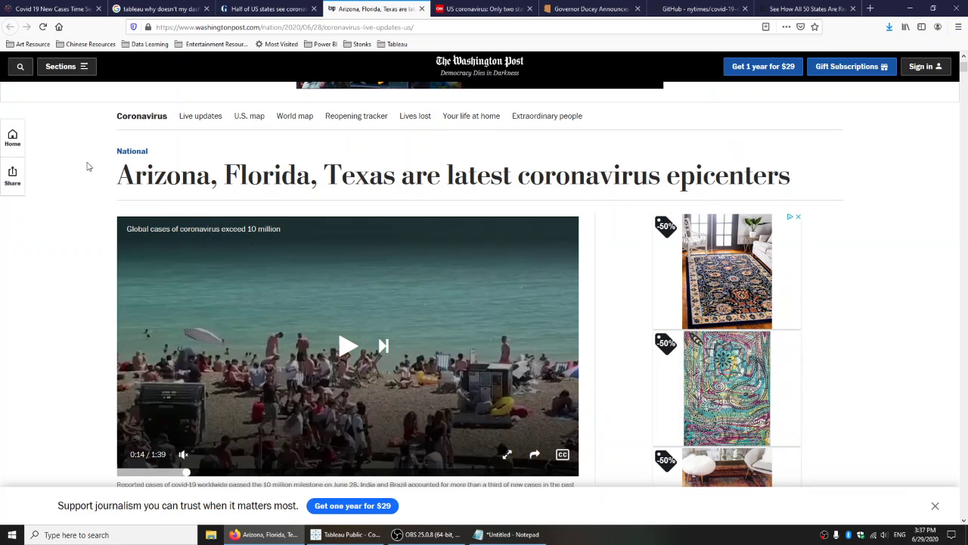
{"action": "left_click", "coordinate": [348, 534]}
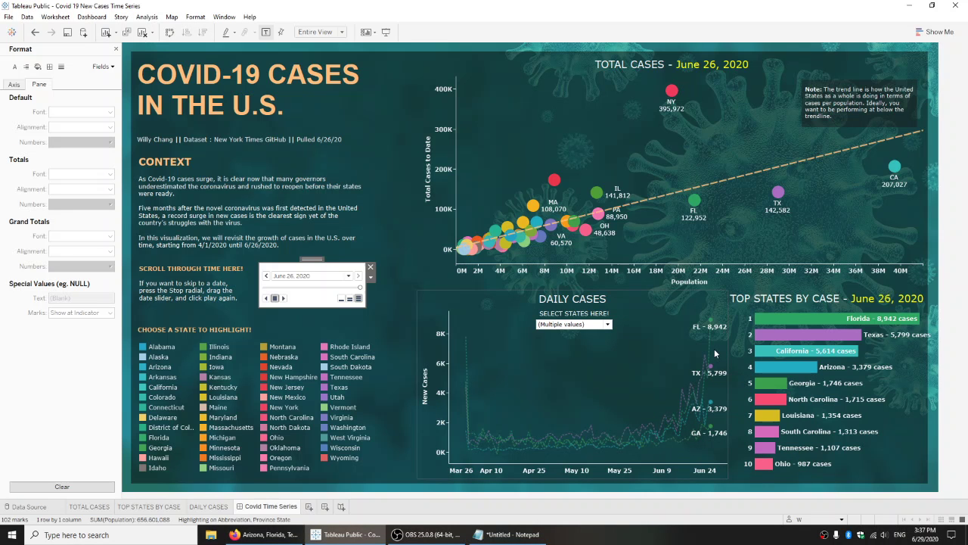
Read the Washington Post article's opening paragraphs and significant developments in Firefox, and switch back to the Tableau dashboard
{"action": "left_click", "coordinate": [265, 534]}
{"action": "scroll", "coordinate": [279, 423], "scroll_direction": "down", "scroll_amount": 4}
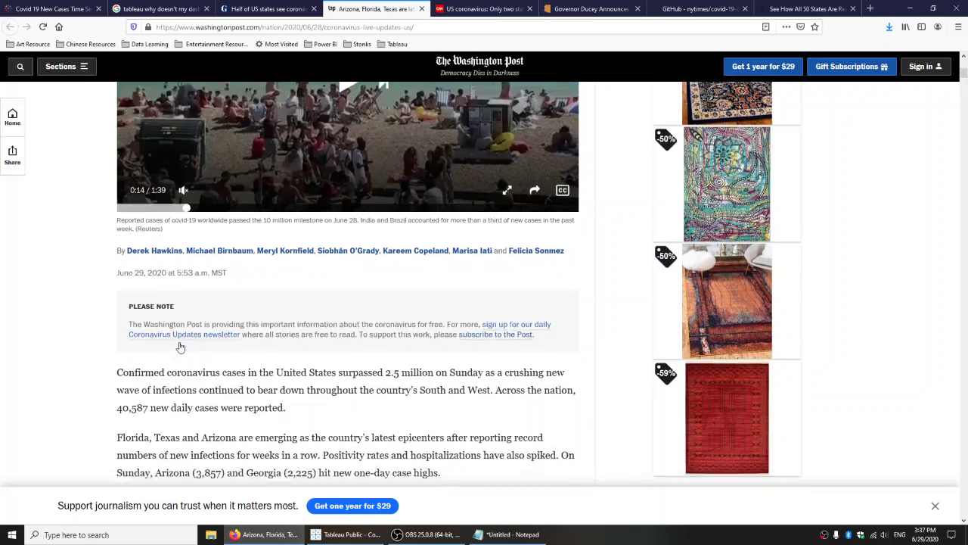
{"action": "scroll", "coordinate": [180, 347], "scroll_direction": "down", "scroll_amount": 2}
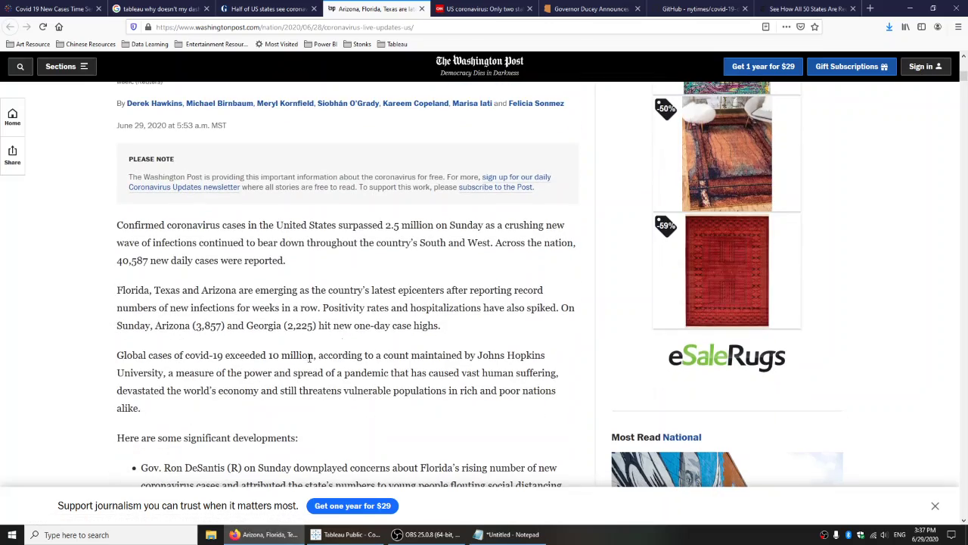
{"action": "scroll", "coordinate": [97, 350], "scroll_direction": "down", "scroll_amount": 2}
{"action": "scroll", "coordinate": [97, 350], "scroll_direction": "down", "scroll_amount": 7}
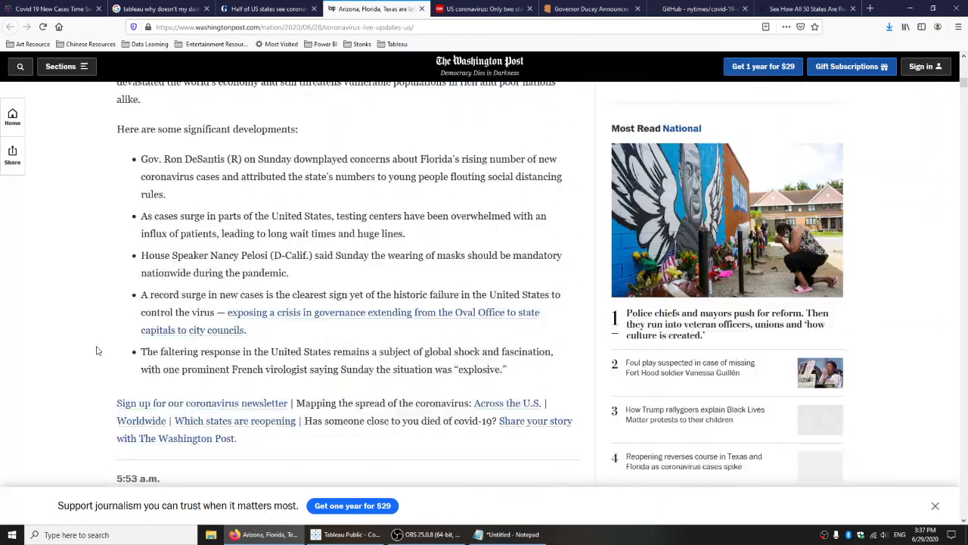
{"action": "scroll", "coordinate": [97, 350], "scroll_direction": "up", "scroll_amount": 5}
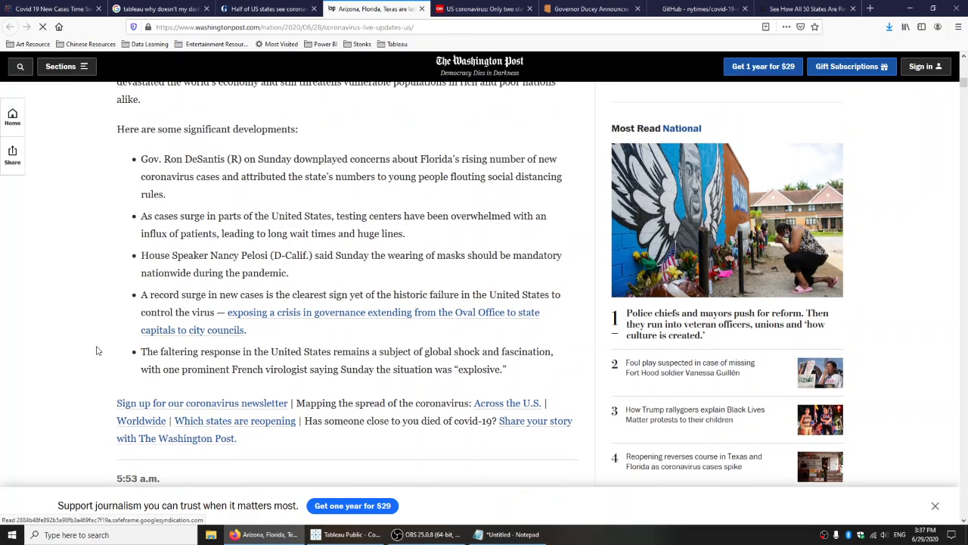
{"action": "scroll", "coordinate": [264, 362], "scroll_direction": "up", "scroll_amount": 4}
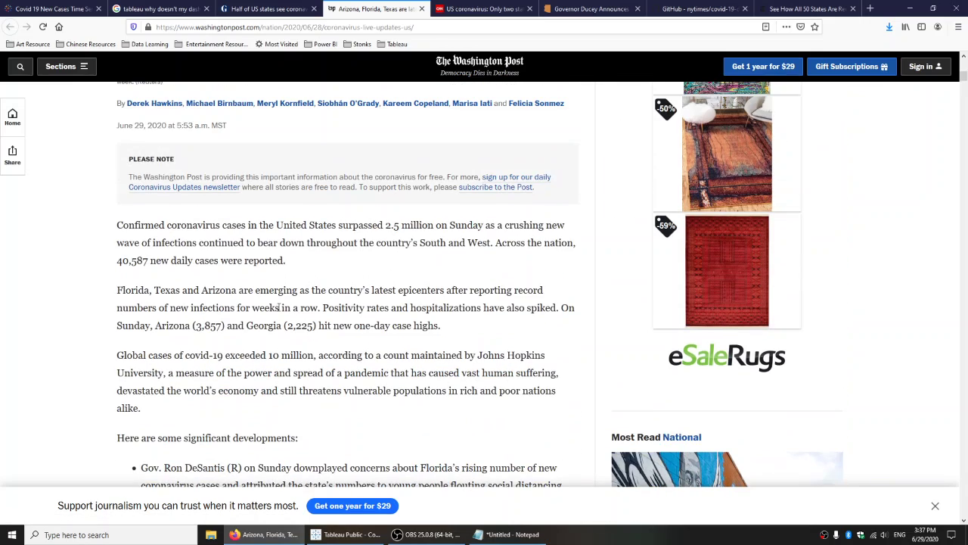
{"action": "scroll", "coordinate": [286, 306], "scroll_direction": "up", "scroll_amount": 7}
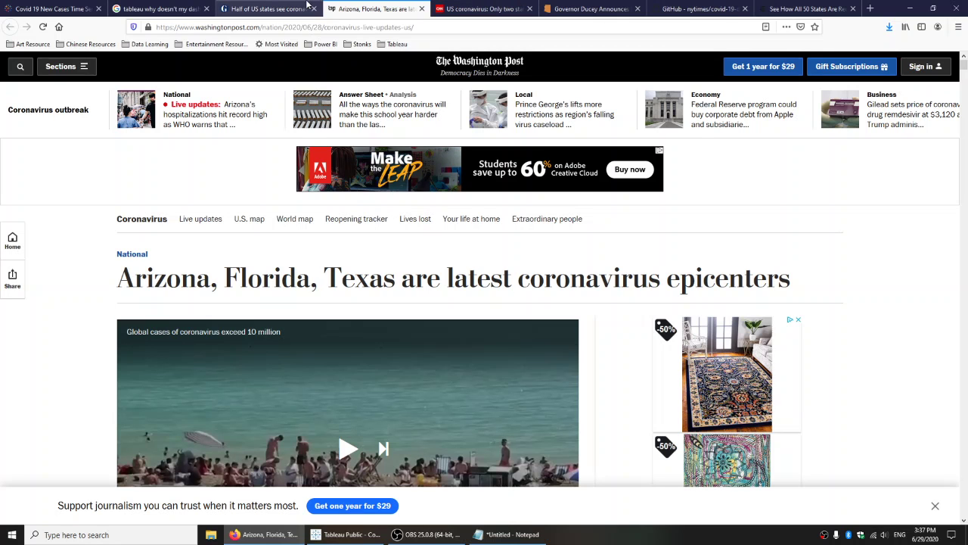
{"action": "left_click", "coordinate": [308, 8]}
{"action": "left_click", "coordinate": [371, 8]}
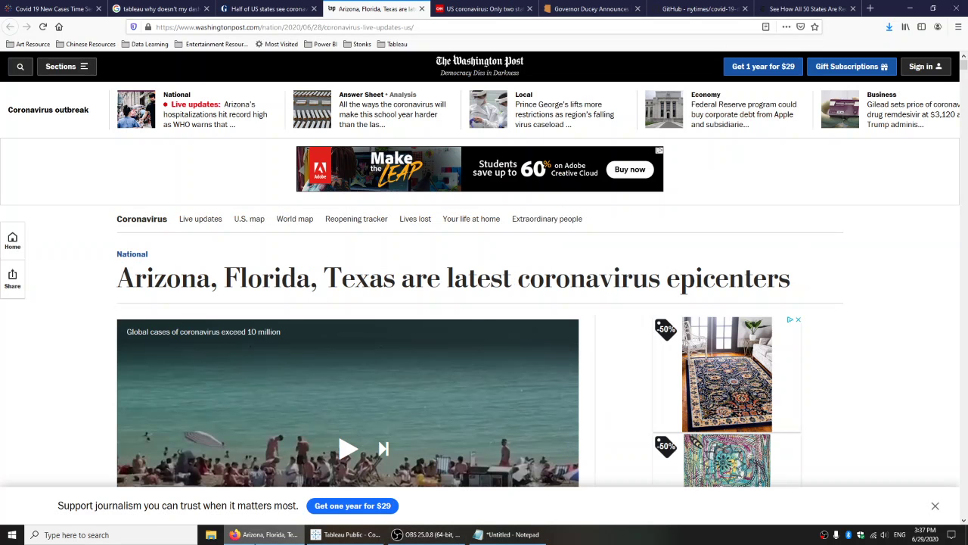
{"action": "left_click", "coordinate": [347, 534]}
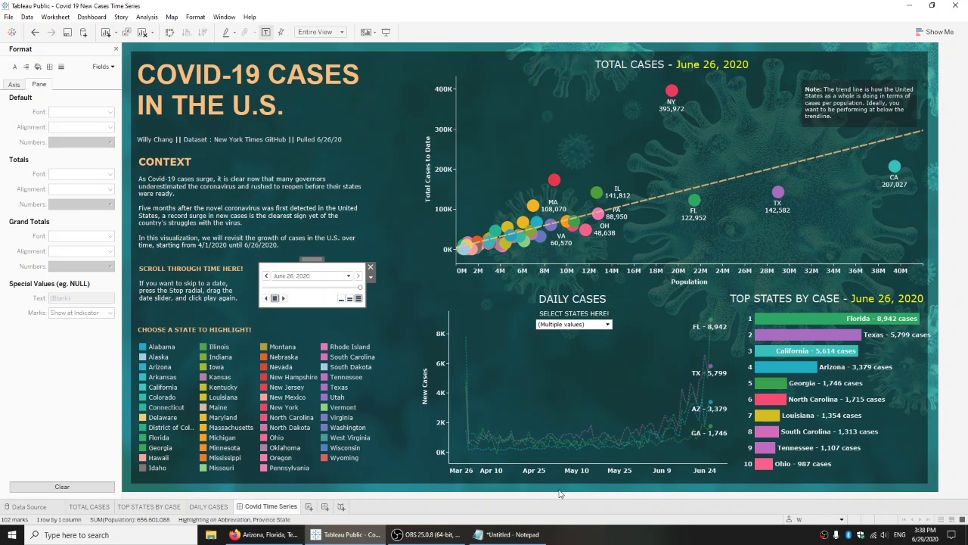
Check in Firefox's CNN article which two states report declining cases, and switch back to Tableau Public
{"action": "left_click", "coordinate": [264, 535]}
{"action": "left_click", "coordinate": [434, 7]}
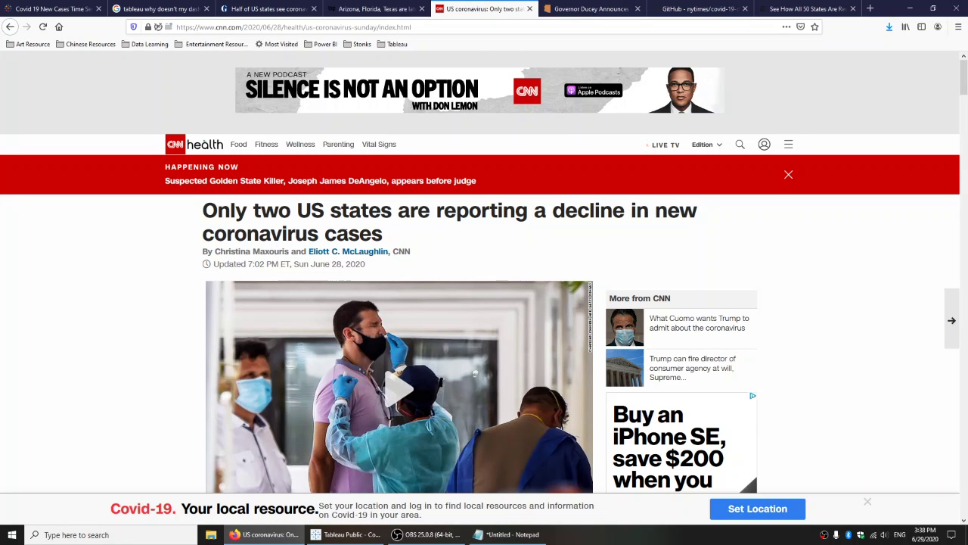
{"action": "scroll", "coordinate": [334, 353], "scroll_direction": "down", "scroll_amount": 4}
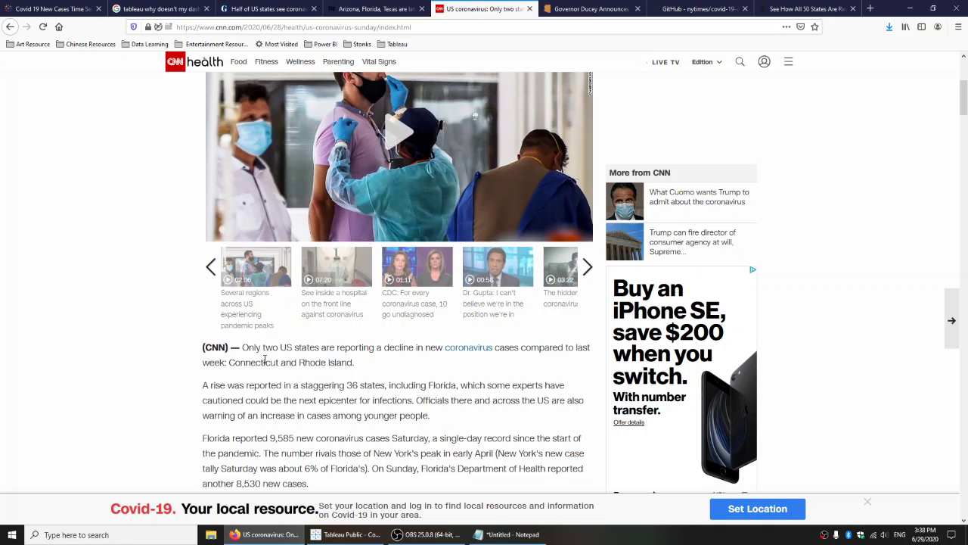
{"action": "left_click", "coordinate": [348, 534]}
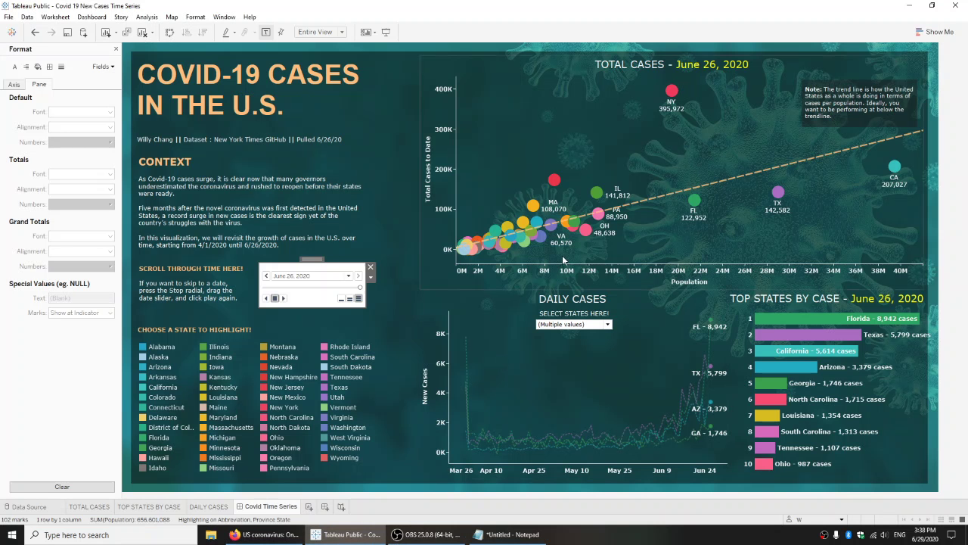
Clear all states from the Daily Cases filter and select Connecticut and Rhode Island
{"action": "left_click", "coordinate": [573, 324]}
{"action": "scroll", "coordinate": [553, 53], "scroll_direction": "up", "scroll_amount": 3}
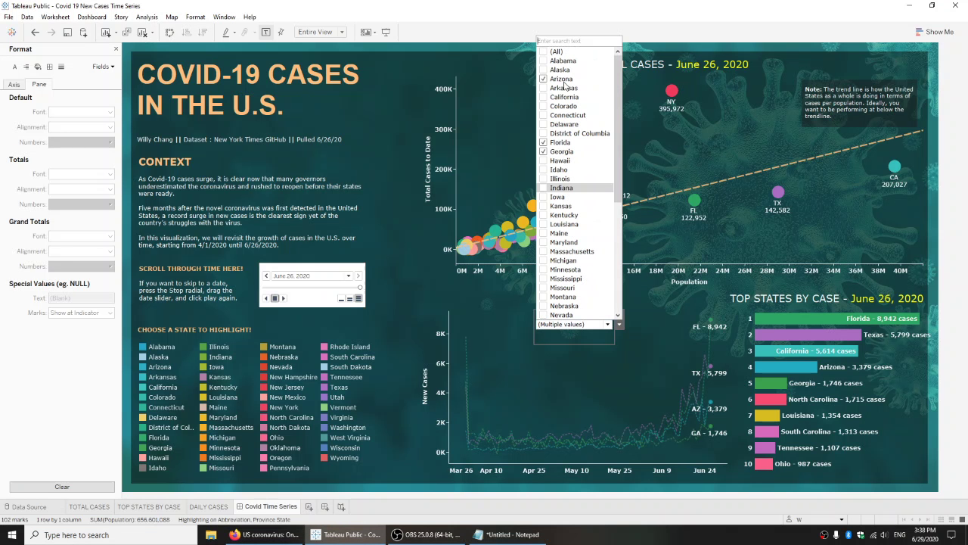
{"action": "left_click", "coordinate": [545, 52]}
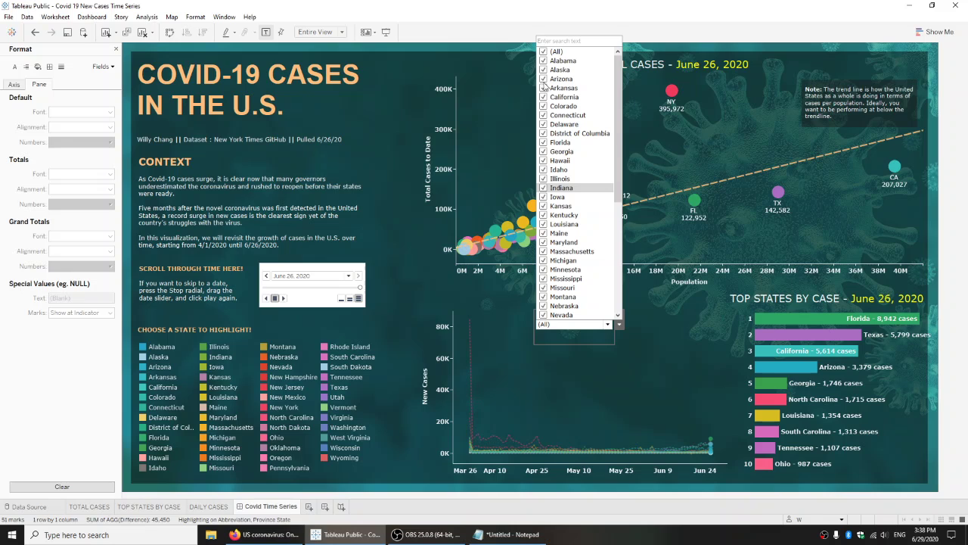
{"action": "left_click", "coordinate": [545, 51]}
{"action": "scroll", "coordinate": [552, 196], "scroll_direction": "down", "scroll_amount": 7}
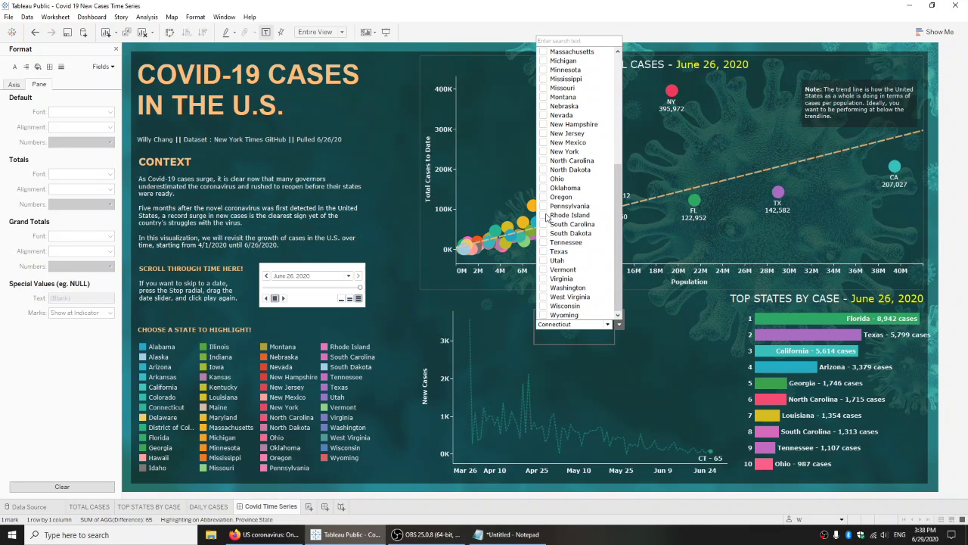
{"action": "left_click", "coordinate": [547, 218]}
{"action": "scroll", "coordinate": [564, 242], "scroll_direction": "up", "scroll_amount": 6}
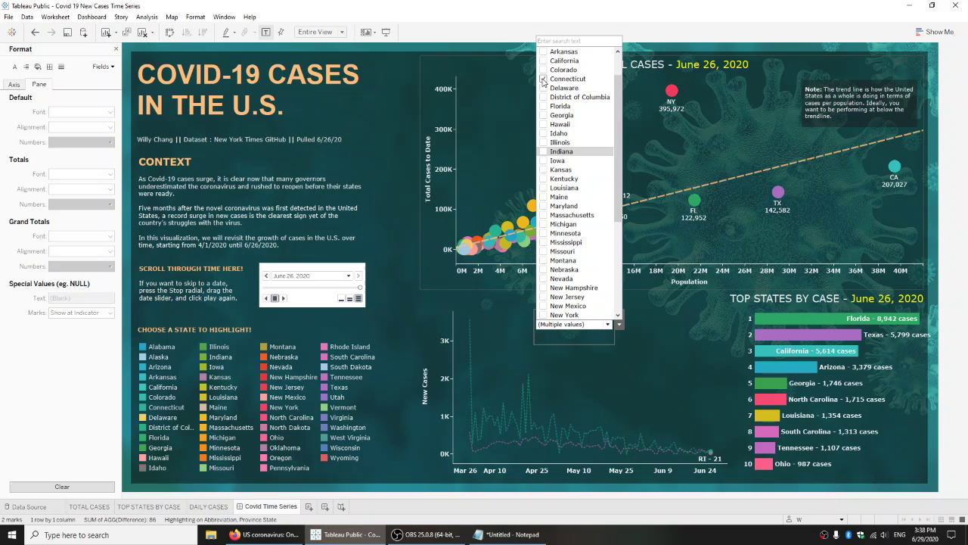
{"action": "left_click", "coordinate": [408, 331]}
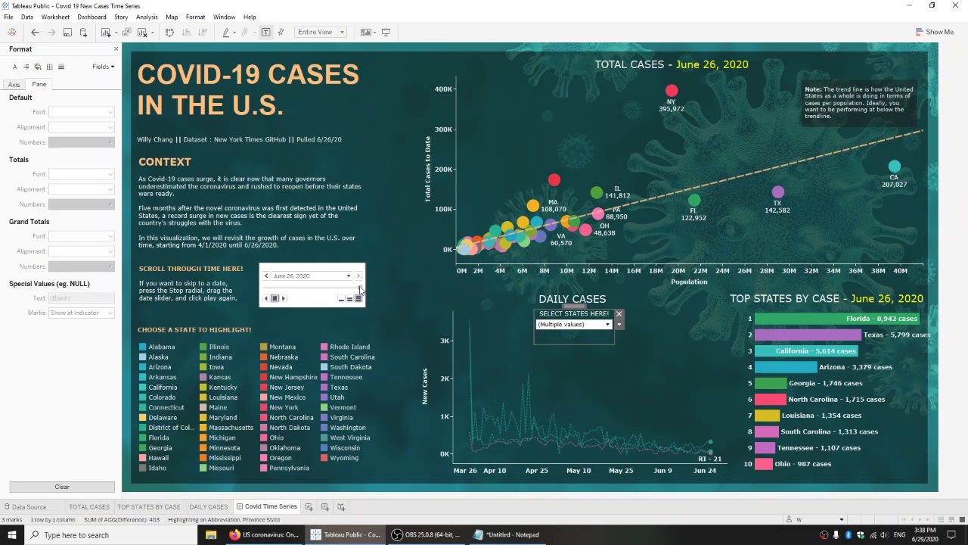
Remove Colorado from the Daily Cases state filter, keeping Connecticut and Rhode Island selected
{"action": "mouse_move", "coordinate": [360, 288]}
{"action": "left_mouse_down"}
{"action": "mouse_move", "coordinate": [272, 288]}
{"action": "mouse_move", "coordinate": [360, 288]}
{"action": "left_mouse_up"}
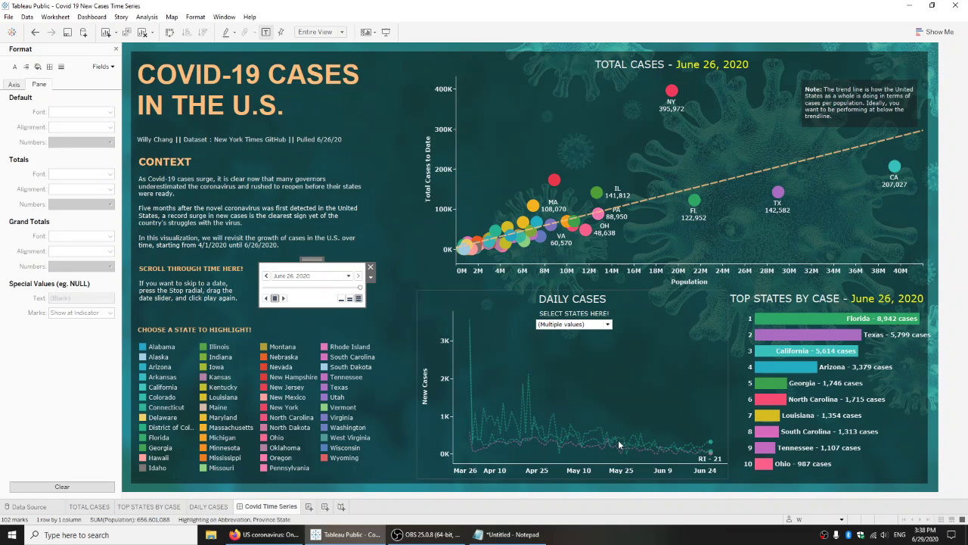
{"action": "left_click", "coordinate": [592, 325]}
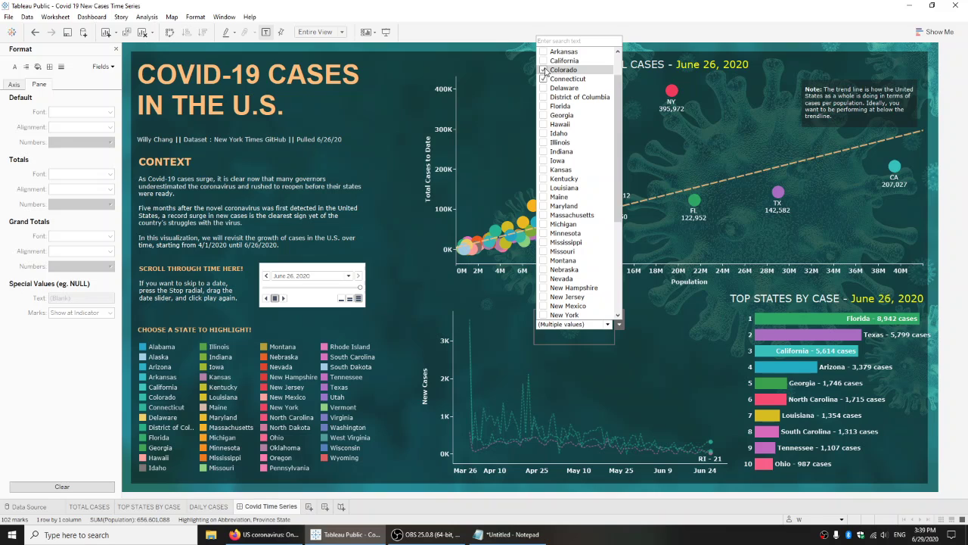
{"action": "left_click", "coordinate": [434, 311]}
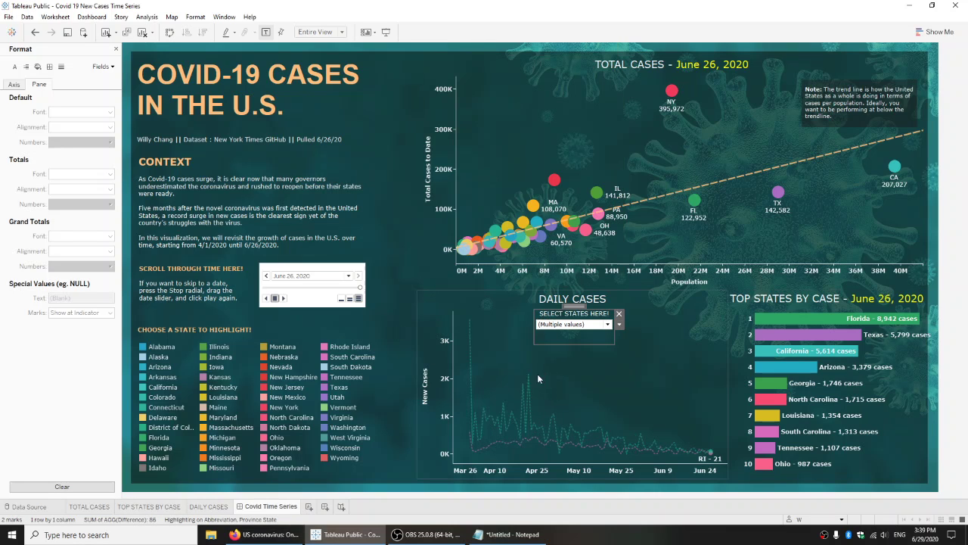
Inspect Rhode Island's latest daily cases point, and highlight Connecticut across the charts before clearing the highlight
{"action": "mouse_move", "coordinate": [712, 454]}
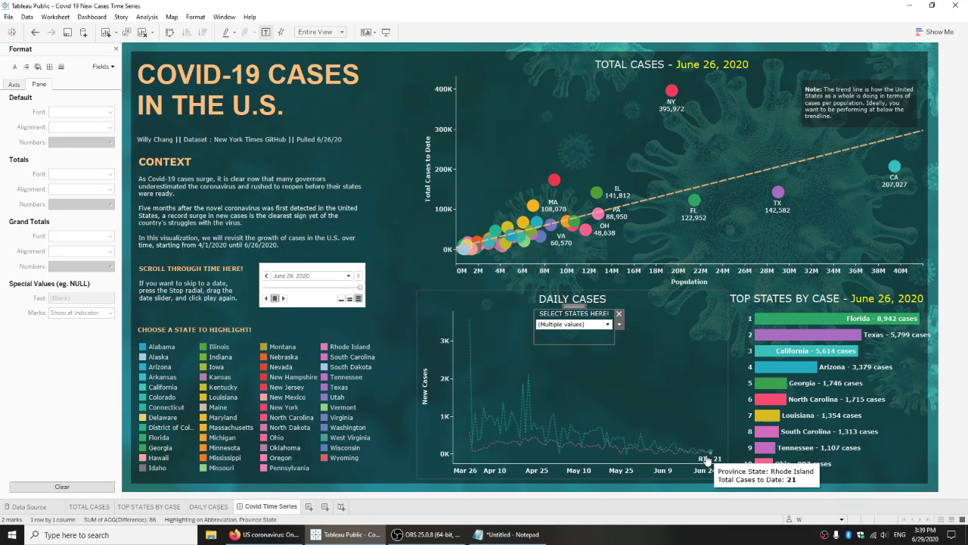
{"action": "left_click", "coordinate": [167, 408]}
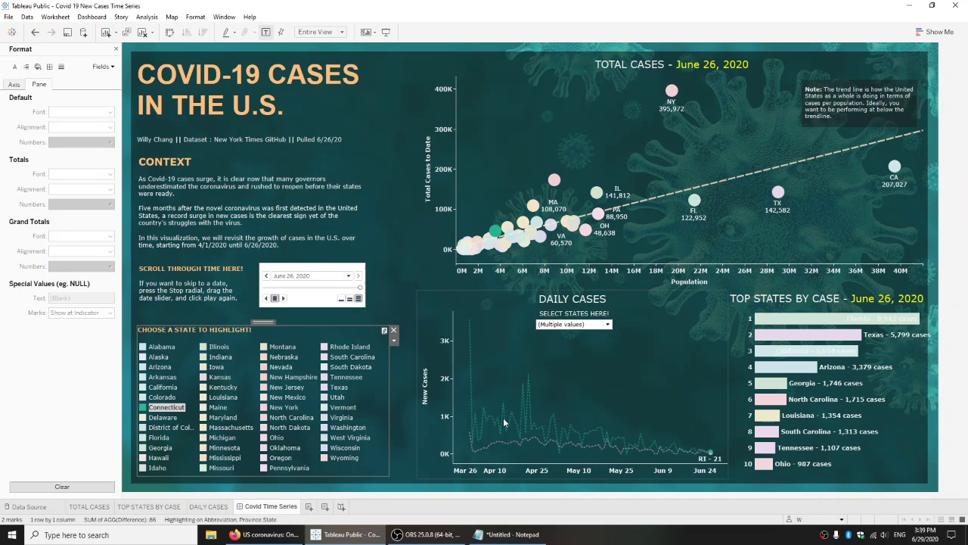
{"action": "left_click", "coordinate": [168, 408]}
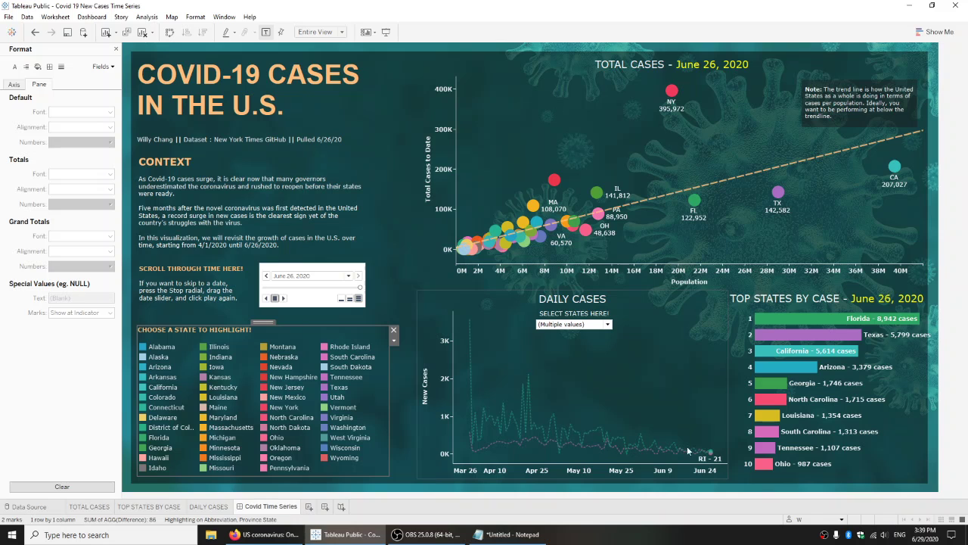
Move the timeline back to an earlier date, replay it, and stop at June 21, 2020
{"action": "left_click", "coordinate": [305, 289]}
{"action": "left_click", "coordinate": [283, 298]}
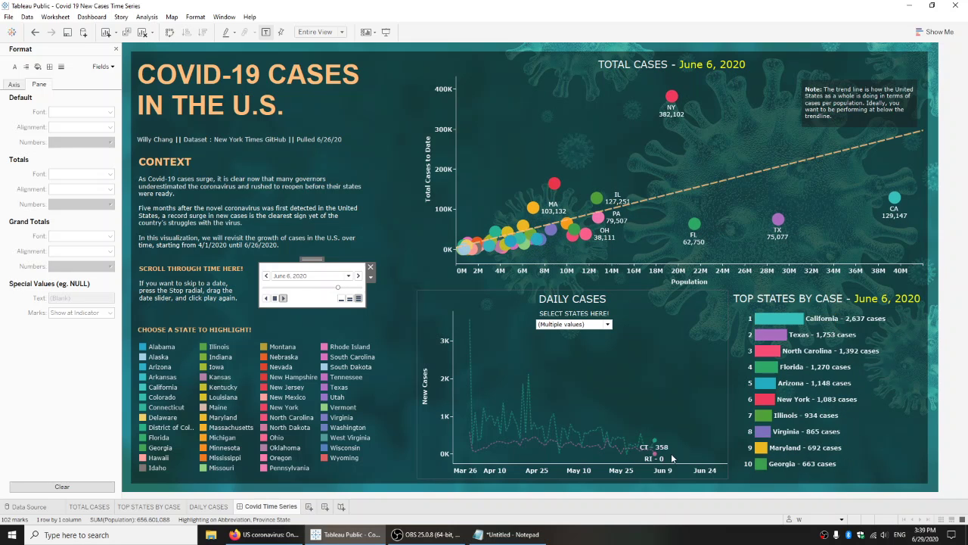
{"action": "left_click", "coordinate": [275, 299]}
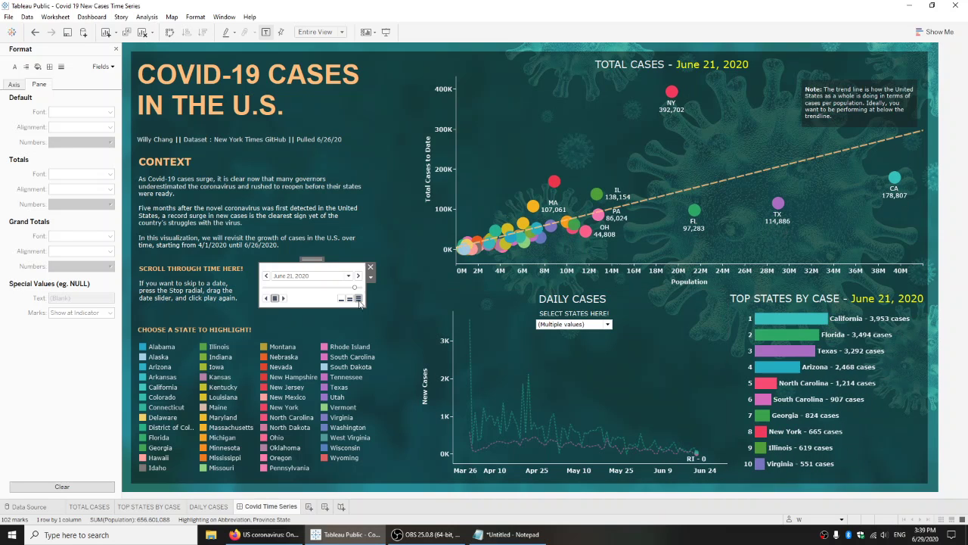
Add California to the Daily Cases state filter and remove Connecticut and Rhode Island, leaving California alone
{"action": "left_click", "coordinate": [587, 325]}
{"action": "scroll", "coordinate": [590, 272], "scroll_direction": "up", "scroll_amount": 1}
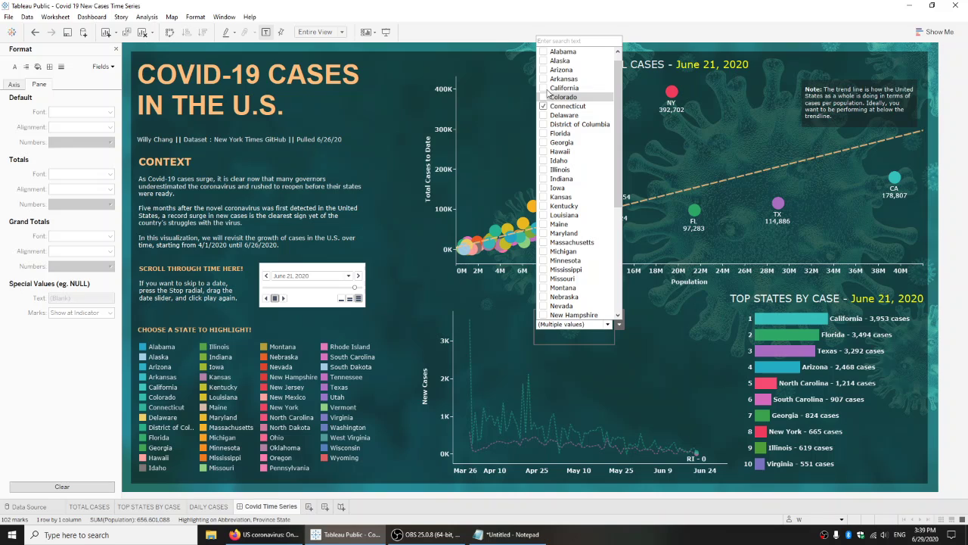
{"action": "left_click", "coordinate": [543, 89]}
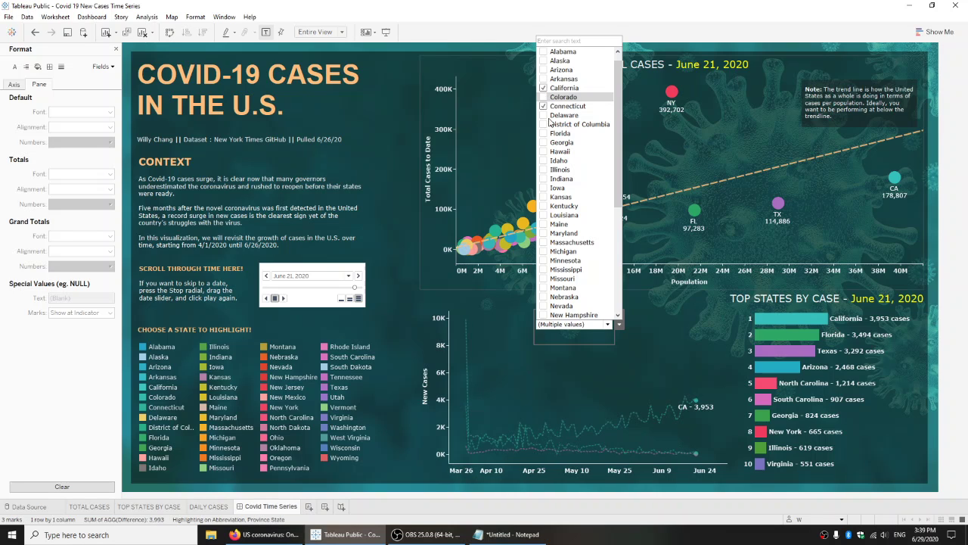
{"action": "scroll", "coordinate": [556, 235], "scroll_direction": "down", "scroll_amount": 5}
{"action": "left_click", "coordinate": [544, 215]}
{"action": "left_click", "coordinate": [544, 215]}
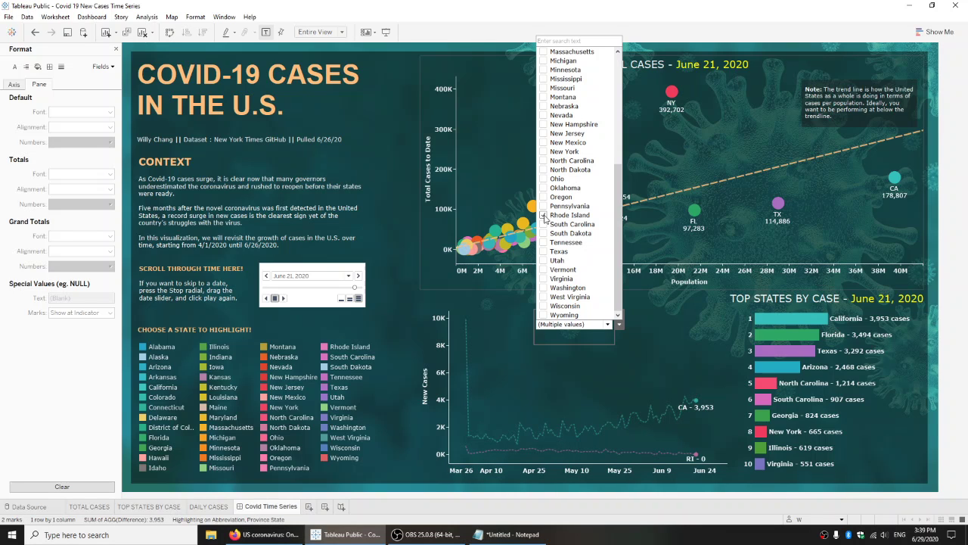
{"action": "scroll", "coordinate": [546, 214], "scroll_direction": "up", "scroll_amount": 5}
{"action": "left_click", "coordinate": [418, 309]}
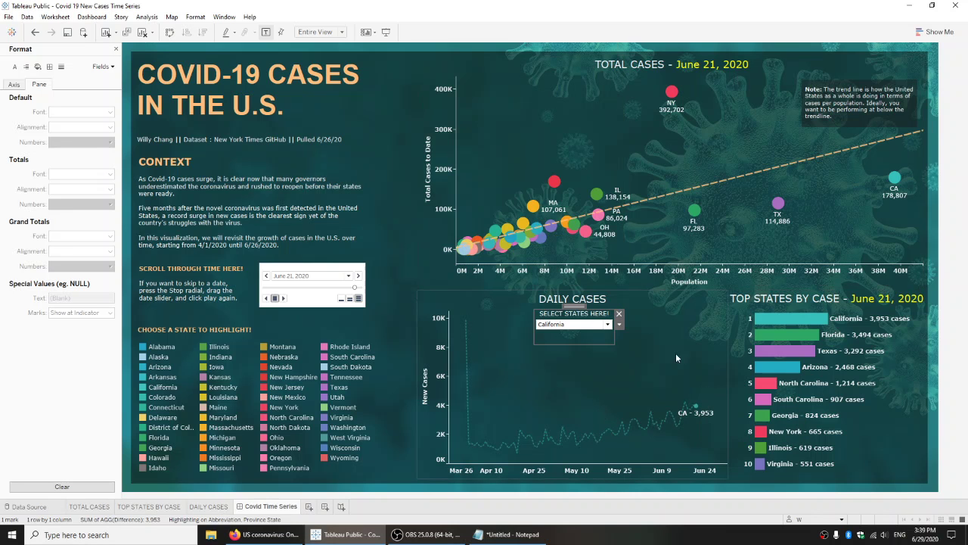
Switch to Firefox, open the Guardian article "Half of US states see coronavirus surge", and compare it with the Tableau dashboard
{"action": "left_click", "coordinate": [265, 534]}
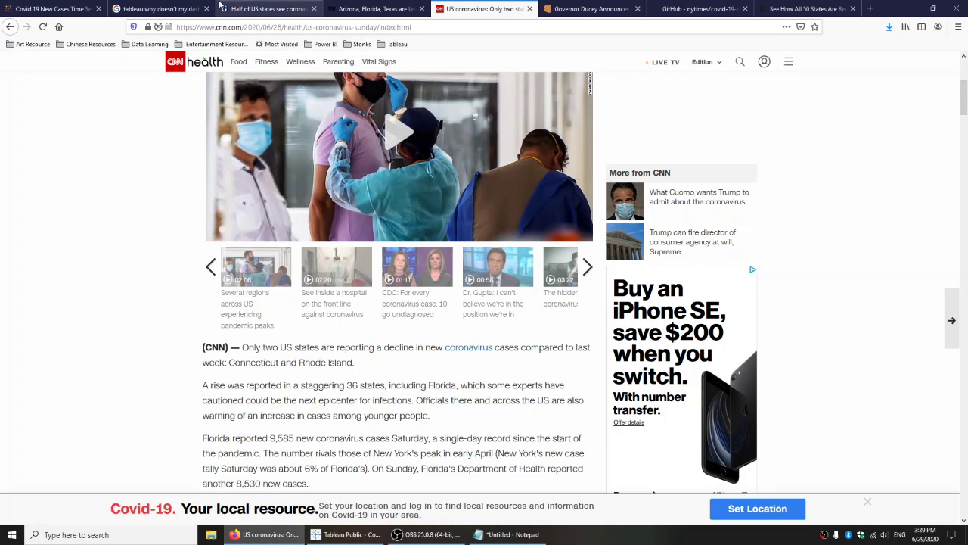
{"action": "key", "text": "ctrl+shift+Tab"}
{"action": "left_click", "coordinate": [258, 8]}
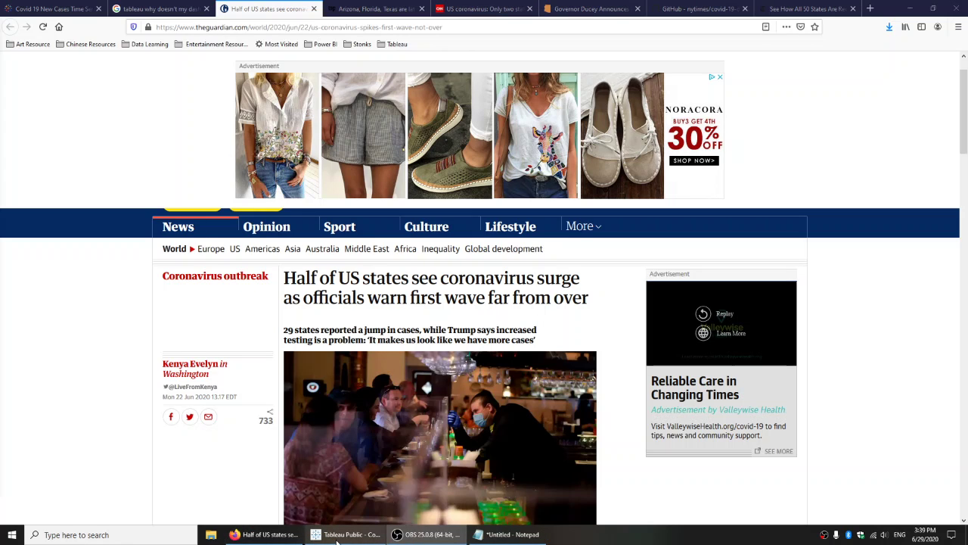
{"action": "mouse_move", "coordinate": [352, 529]}
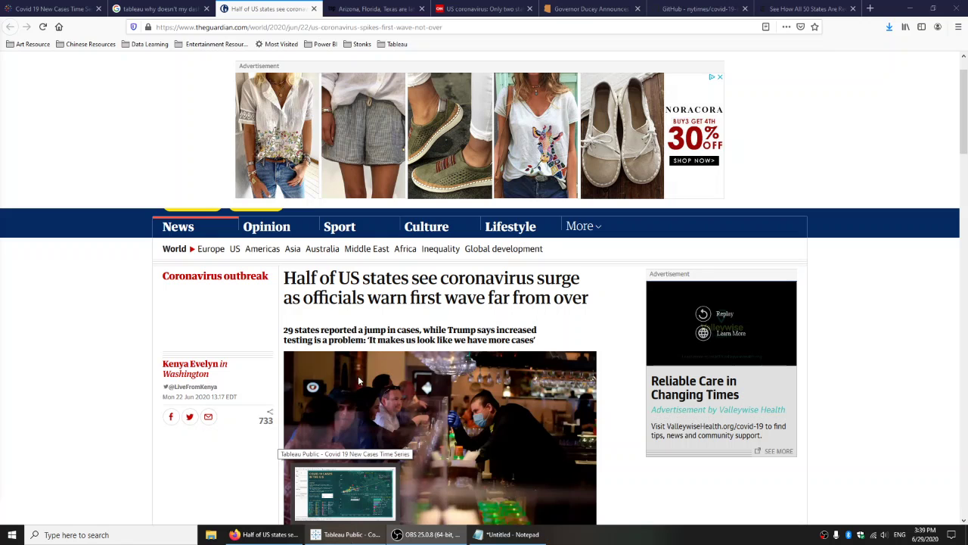
{"action": "left_click", "coordinate": [346, 534]}
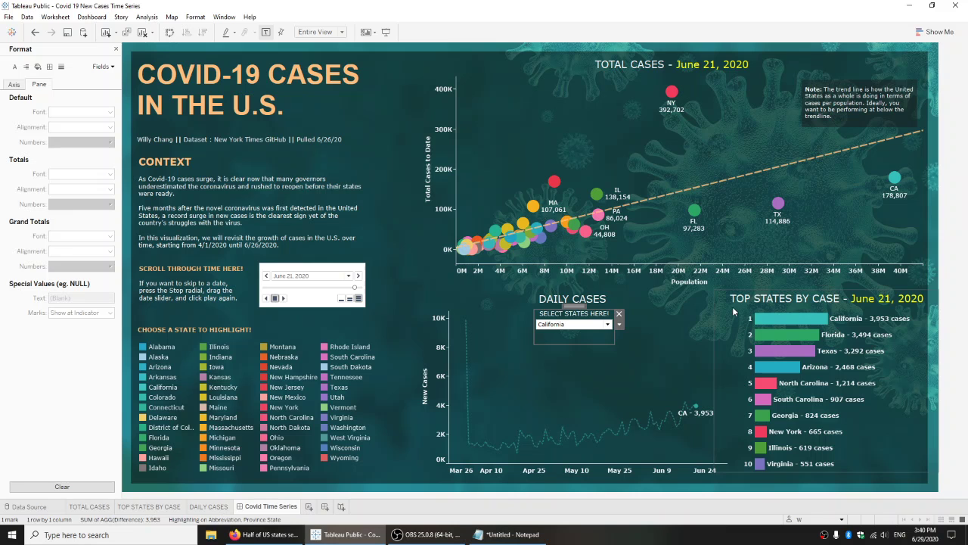
{"action": "left_click", "coordinate": [264, 534]}
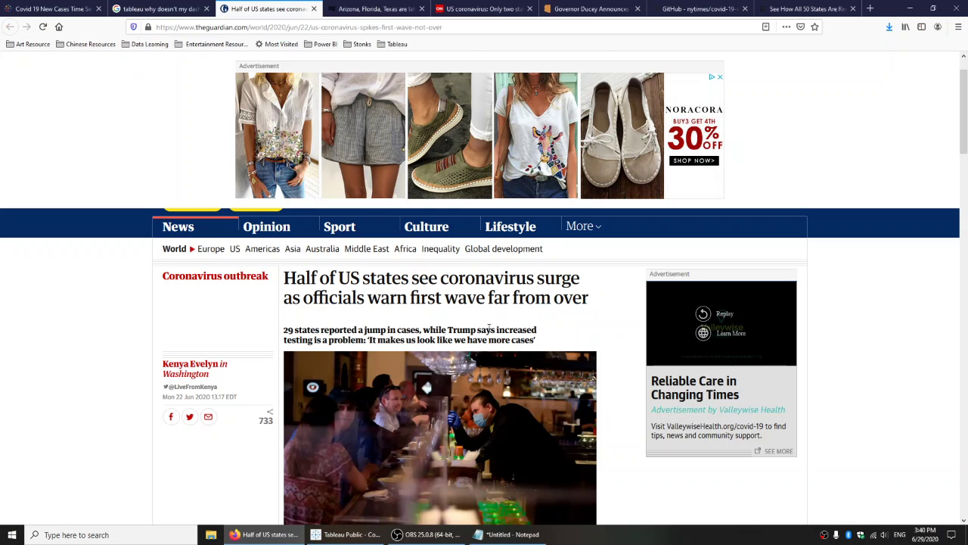
Return to the Tableau dashboard and select the Daily Cases chart to examine California's trend
{"action": "left_click", "coordinate": [348, 534]}
{"action": "mouse_move", "coordinate": [279, 537]}
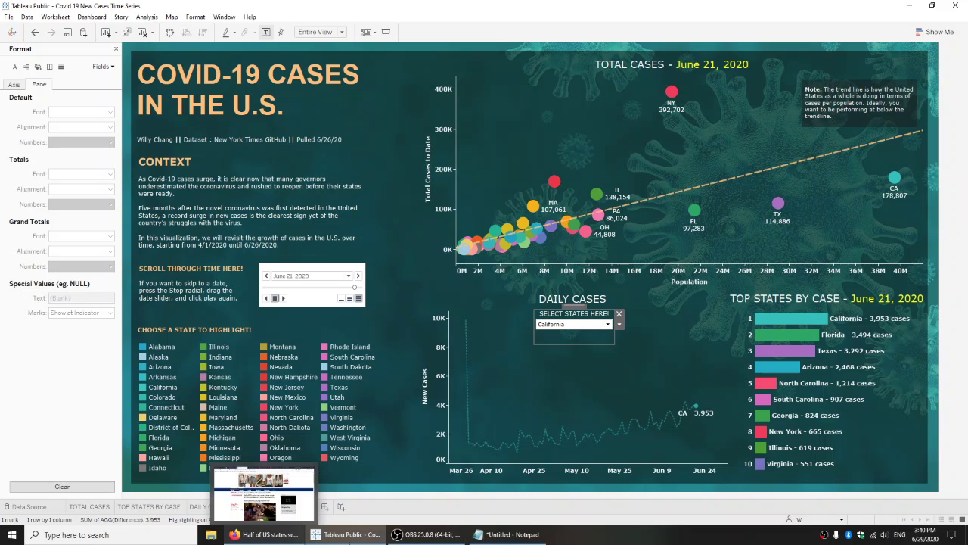
{"action": "left_click", "coordinate": [428, 229]}
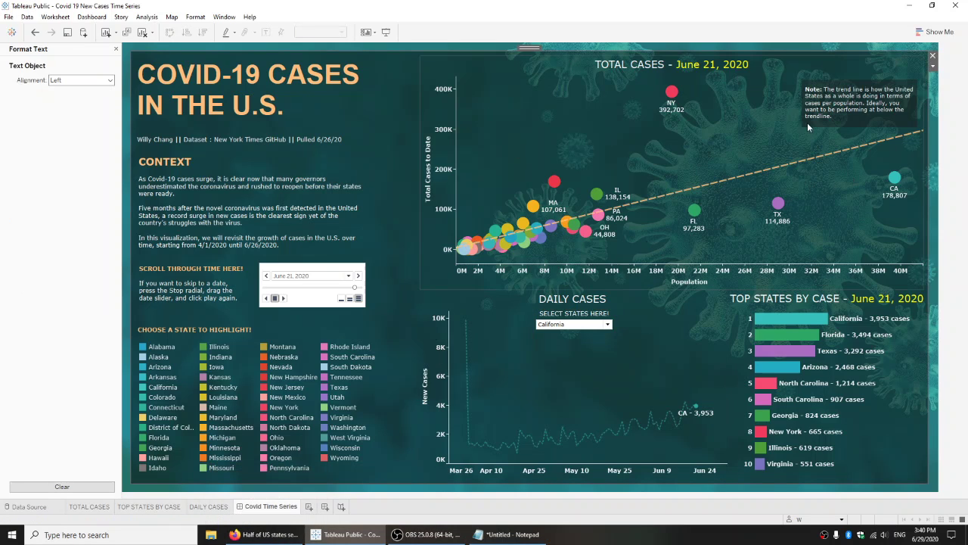
{"action": "left_click", "coordinate": [667, 412]}
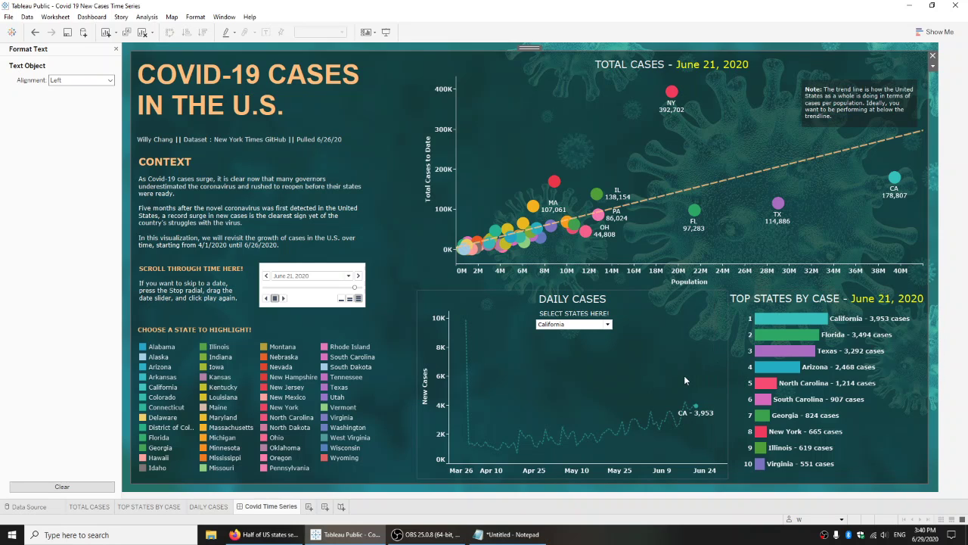
{"action": "left_click", "coordinate": [543, 368]}
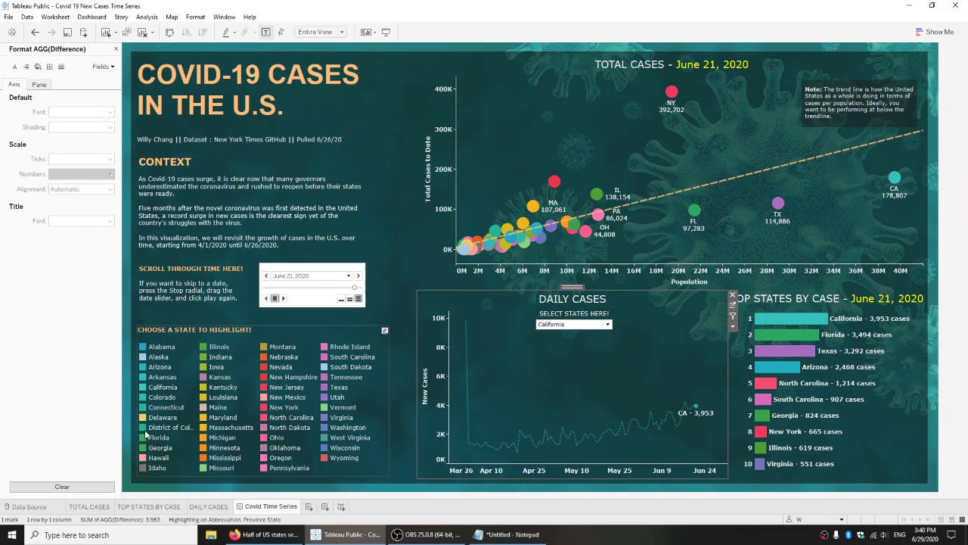